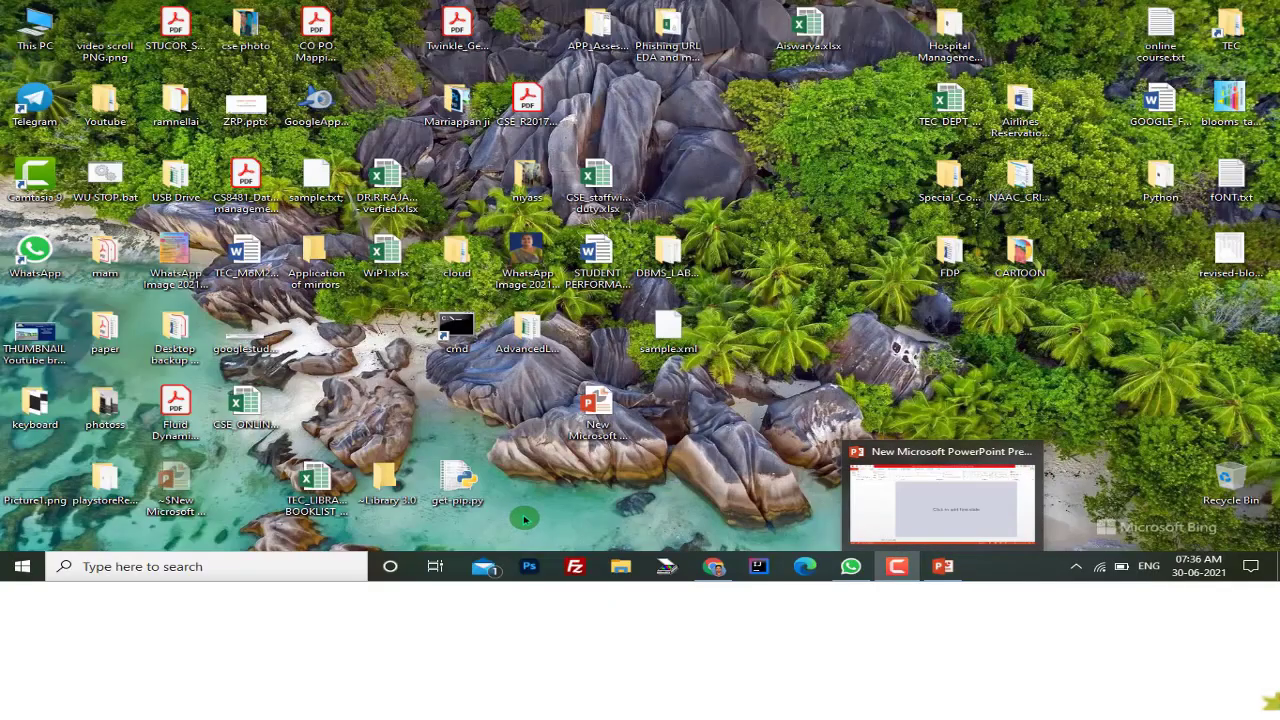
Open 'New Microsoft PowerPoint Presentation.pptx' from the desktop in PowerPoint
double_click(608, 424)
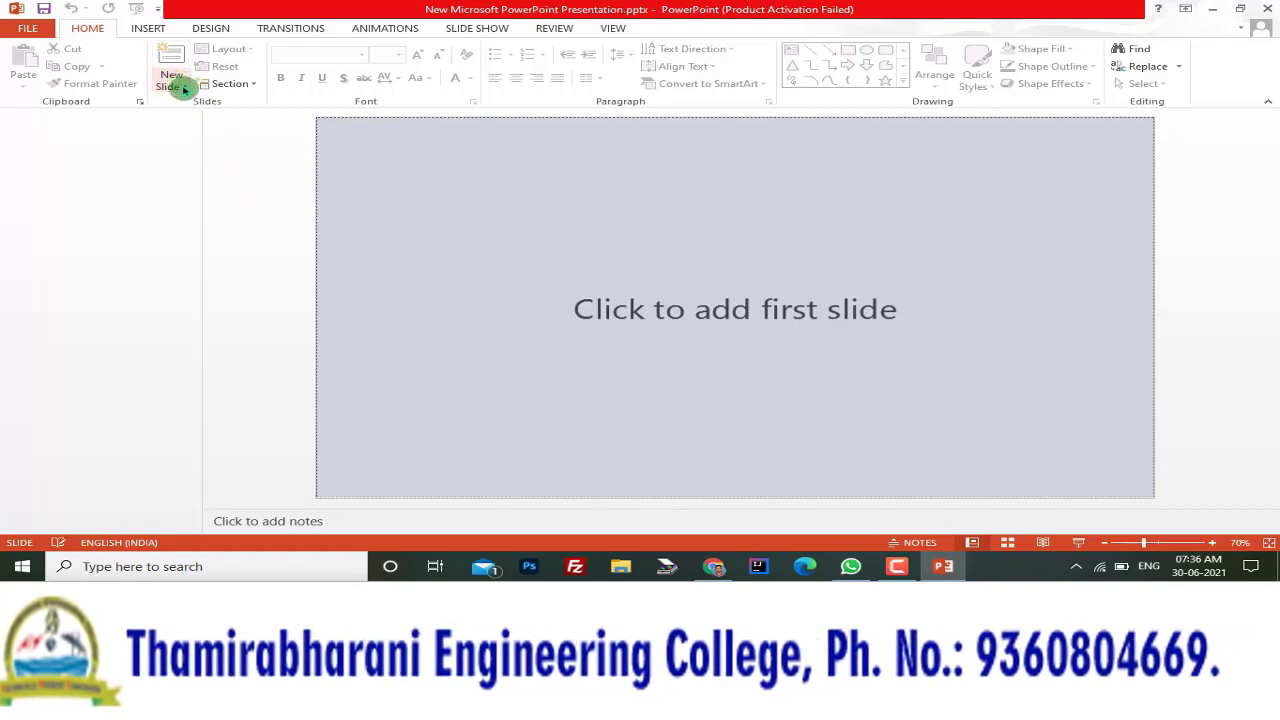
Add a first slide with the Blank layout from the New Slide dropdown
left_click(178, 84)
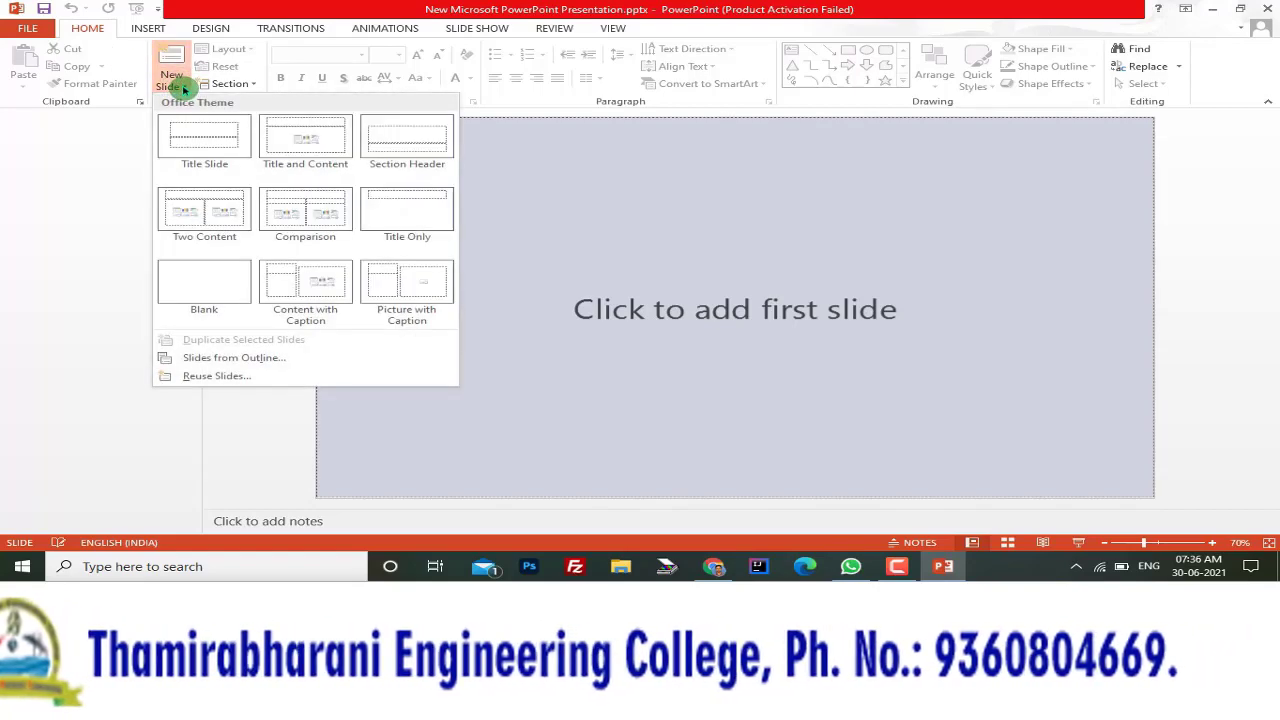
left_click(208, 288)
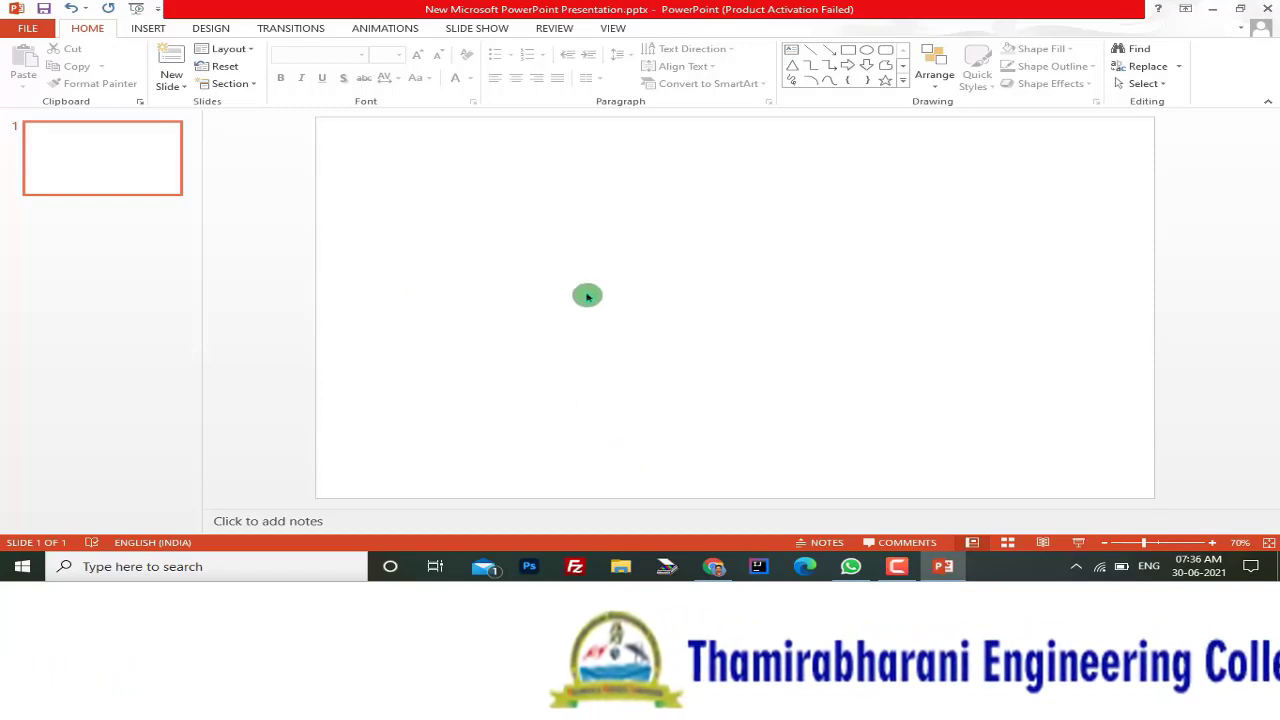
Insert the modern-city-buildings and mm2.png pictures from the sample pictures folder together
left_click(160, 30)
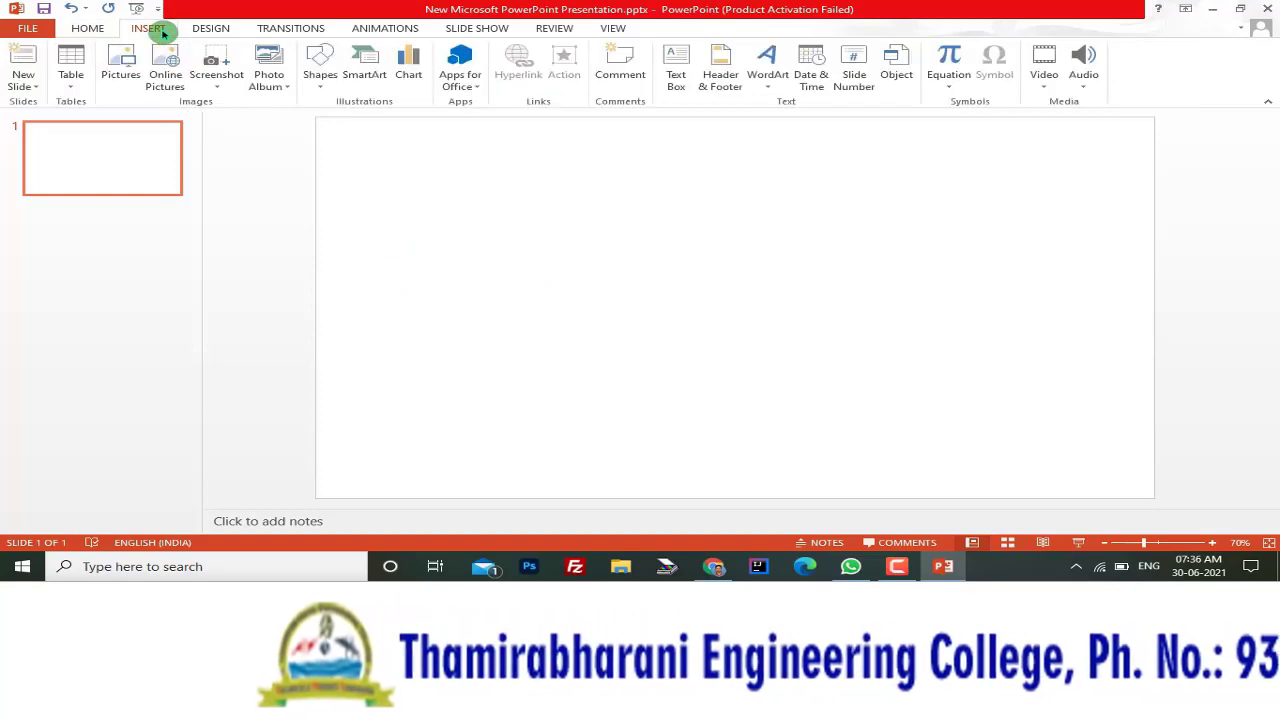
left_click(134, 80)
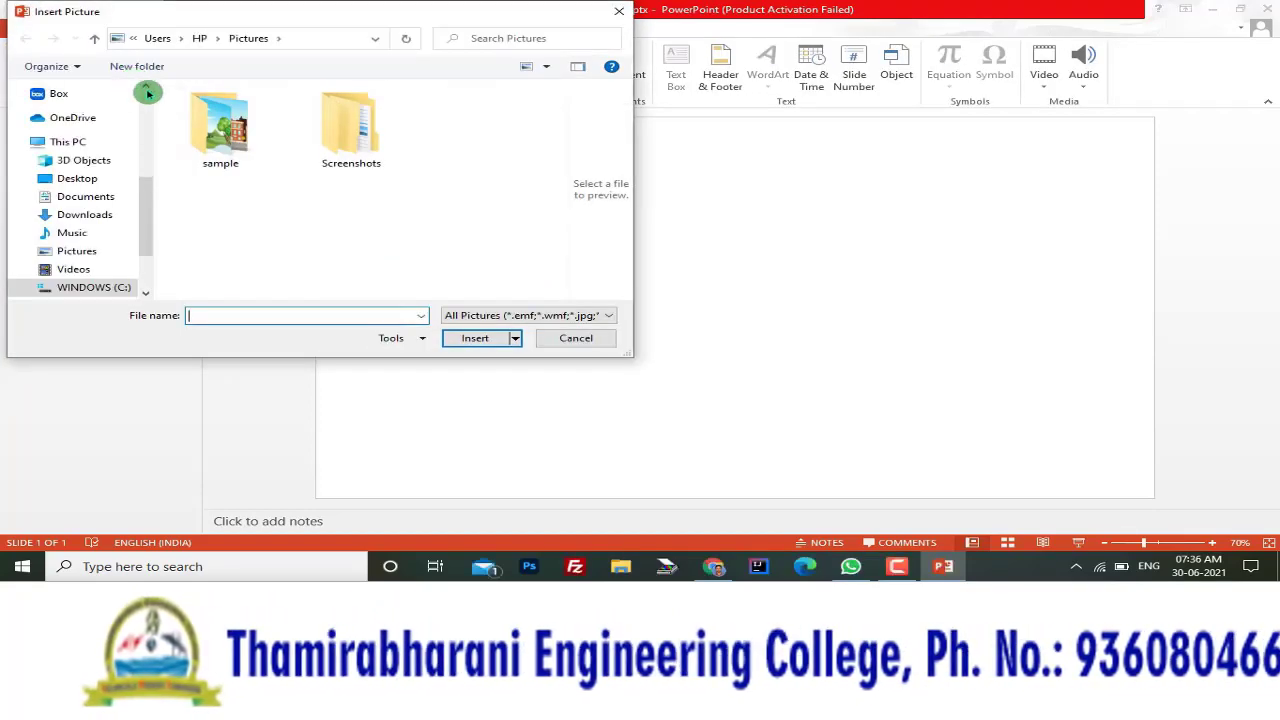
double_click(231, 153)
scroll(480, 235, "down", 5)
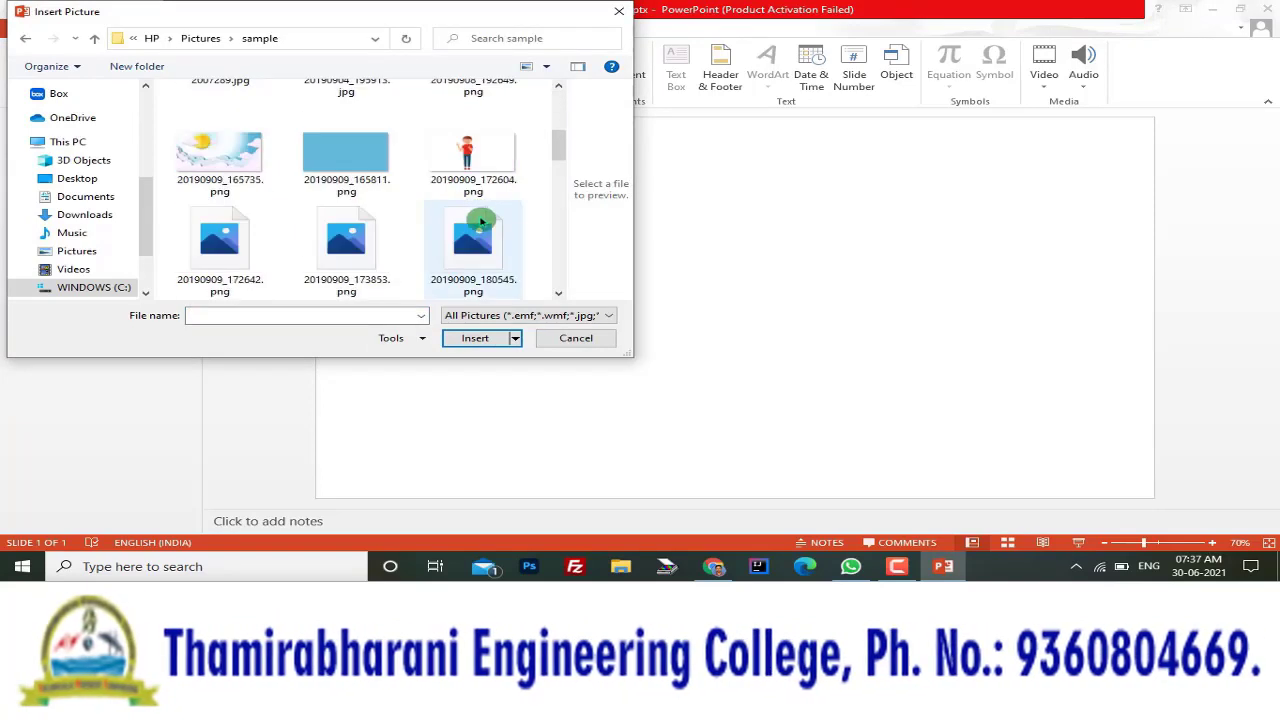
scroll(495, 252, "down", 1)
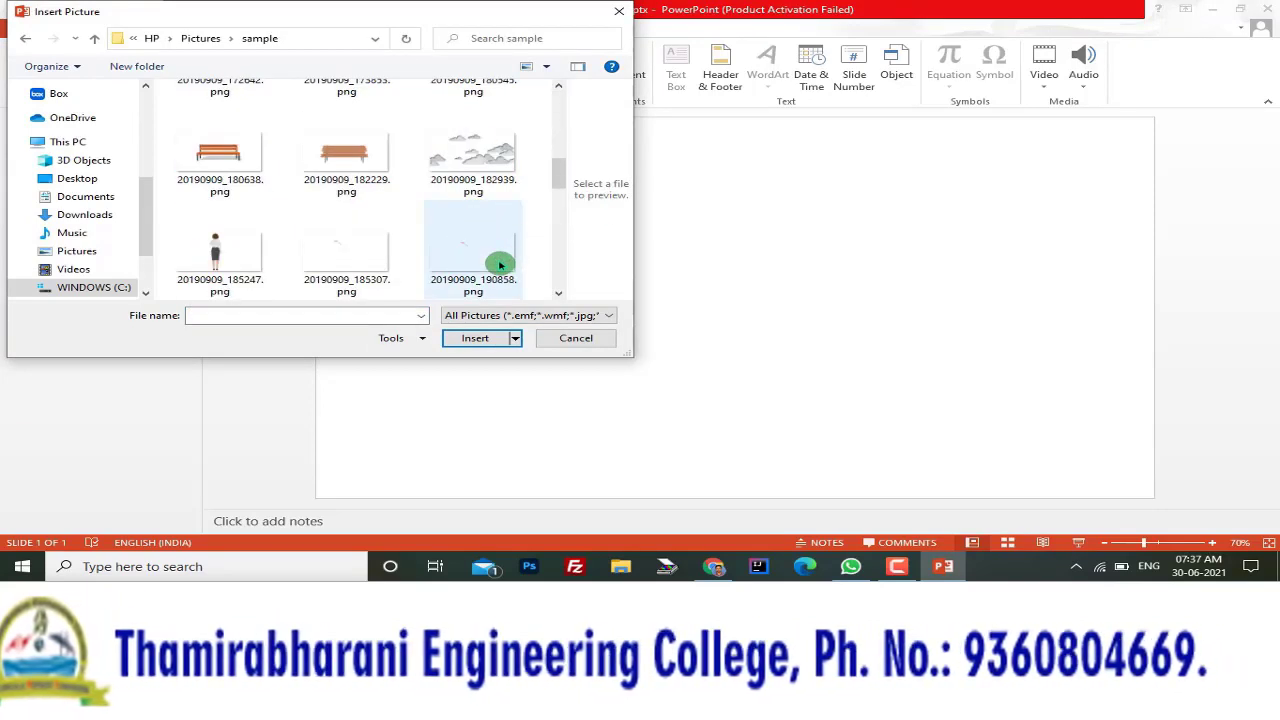
scroll(512, 235, "down", 2)
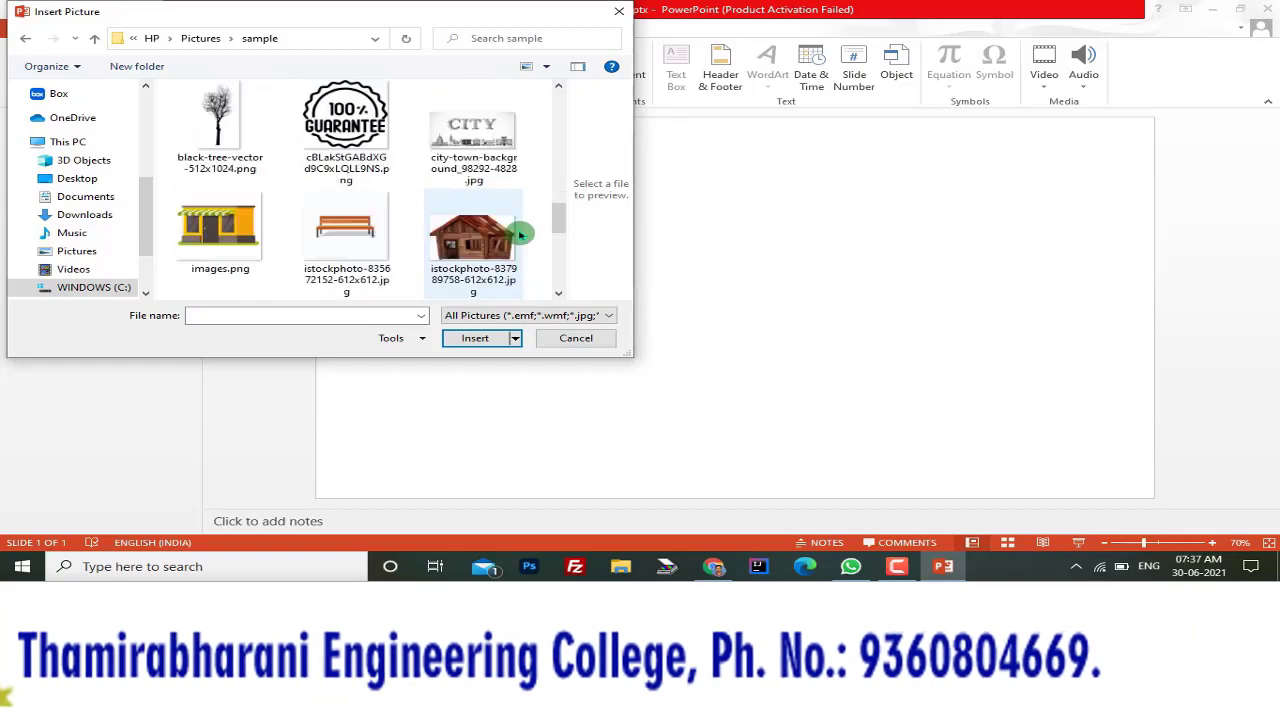
scroll(510, 245, "down", 1)
scroll(503, 256, "down", 1)
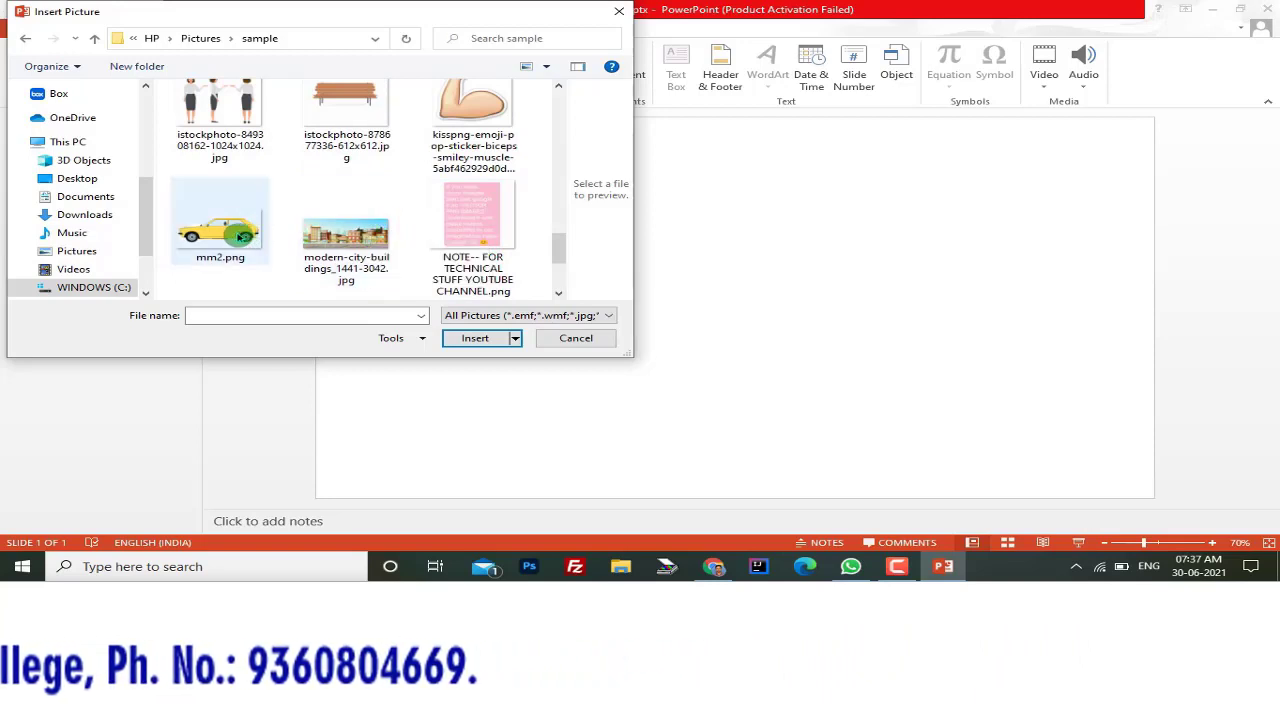
left_click(340, 242)
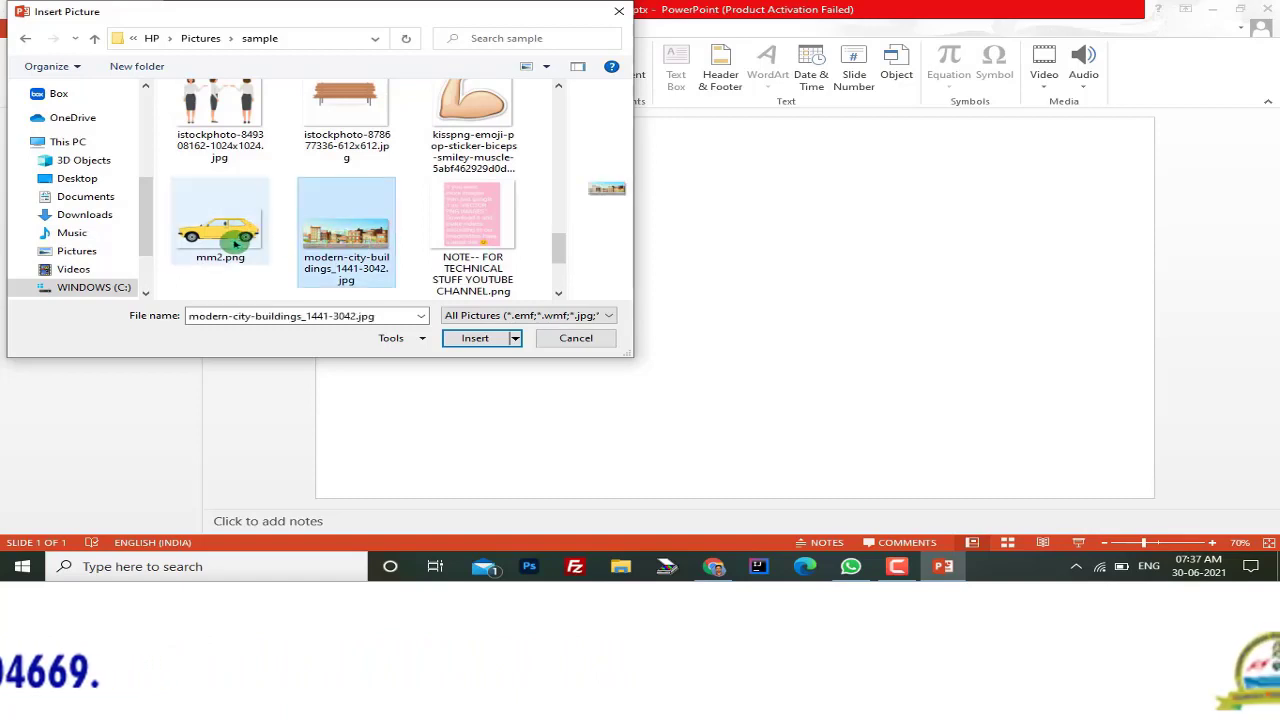
left_click(234, 247, "ctrl")
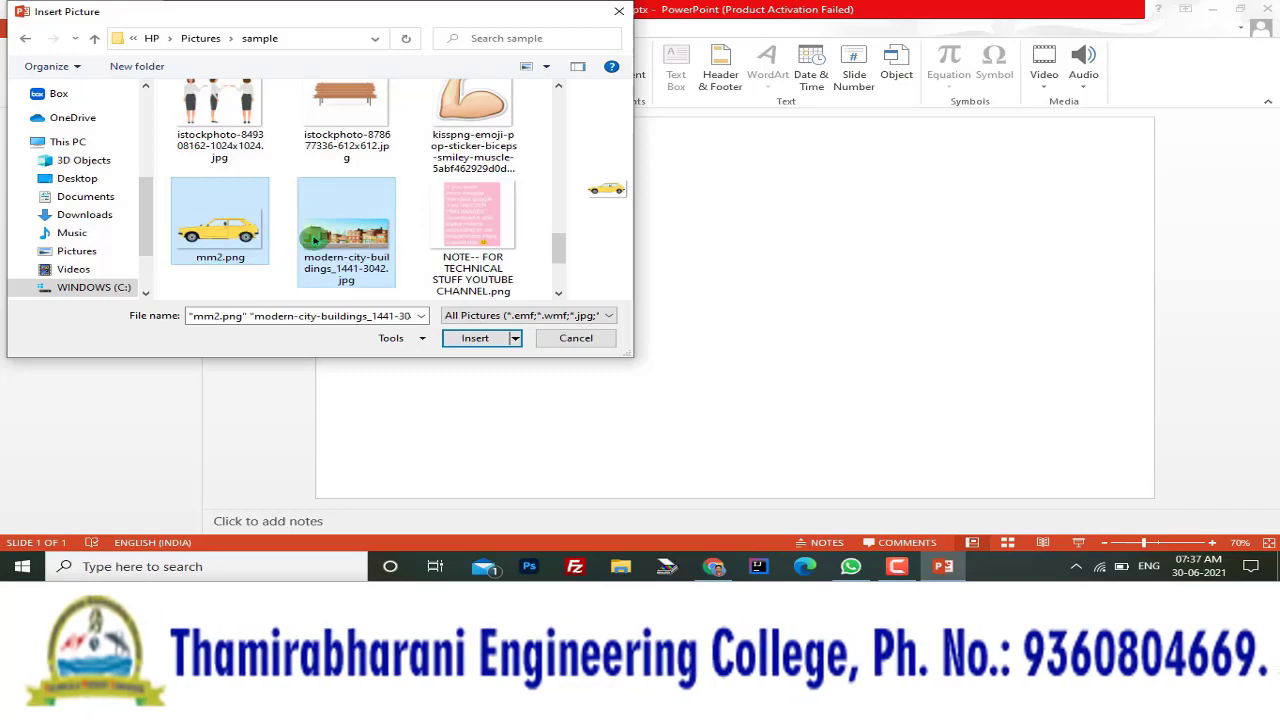
left_click(476, 338)
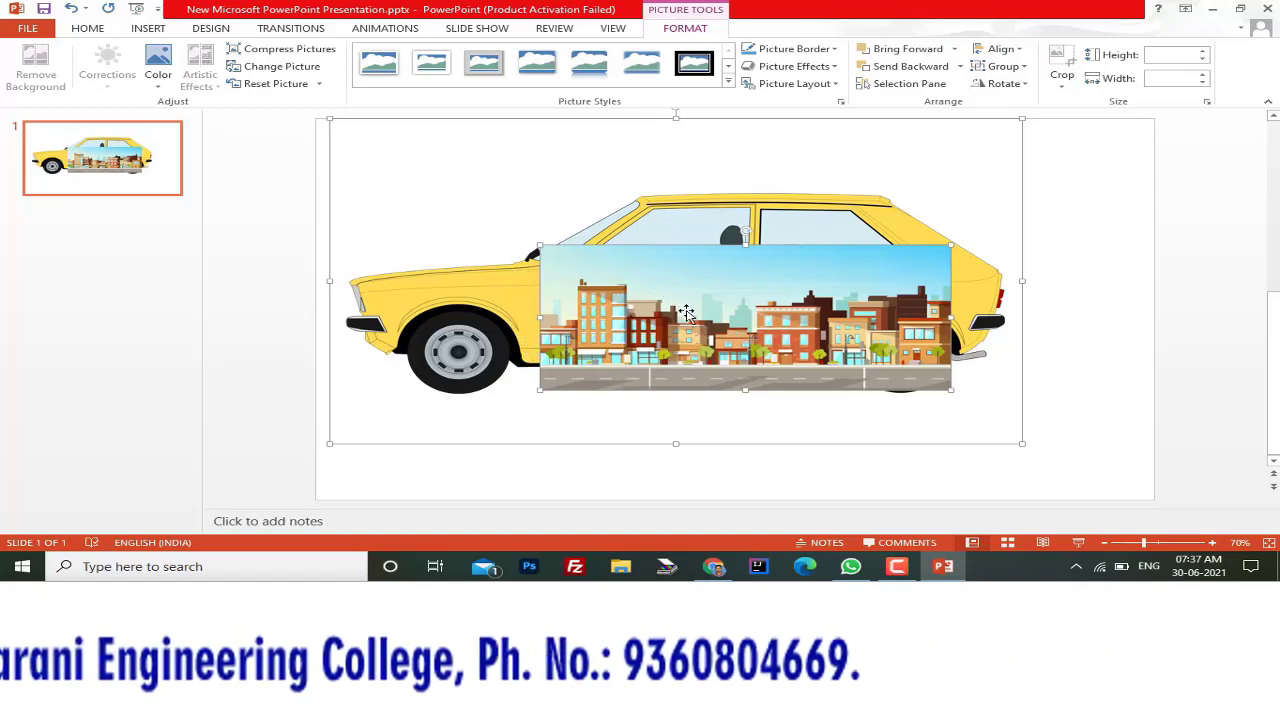
Move the city picture to the top-right behind the car, then shift the car down and right
left_click(1210, 405)
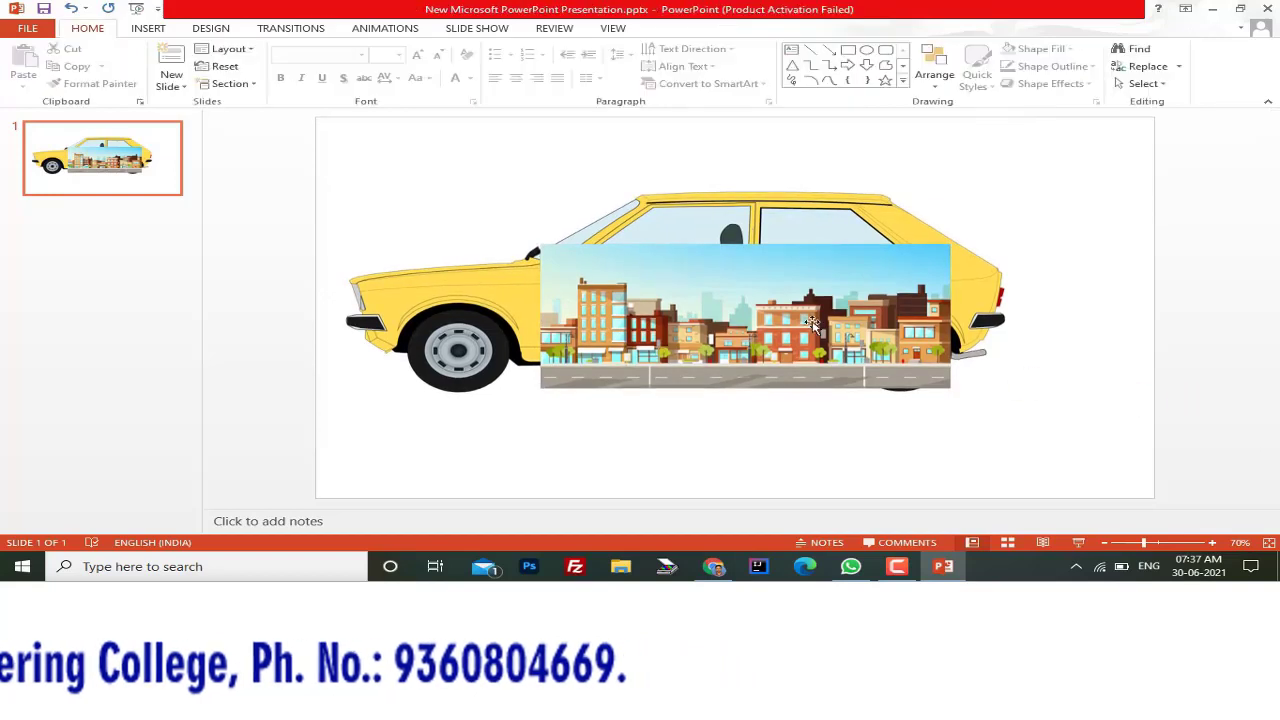
left_click_drag(806, 308, 1029, 180)
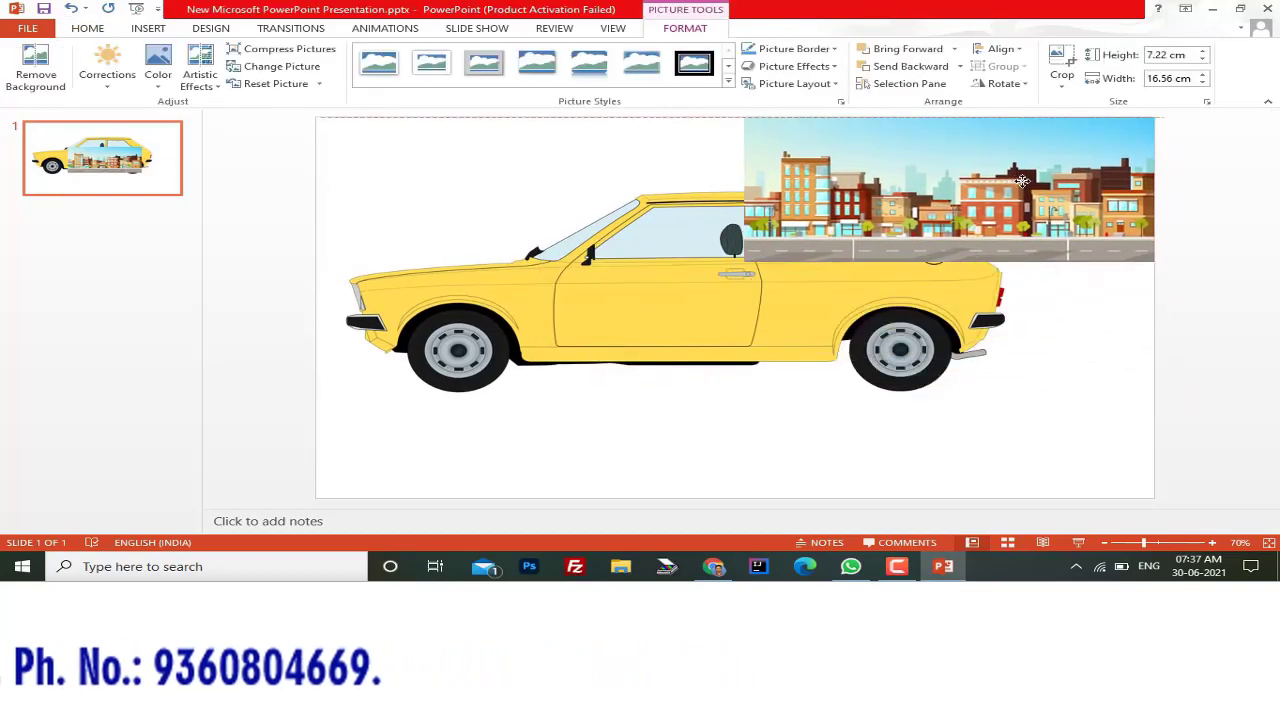
left_click_drag(1029, 180, 1016, 182)
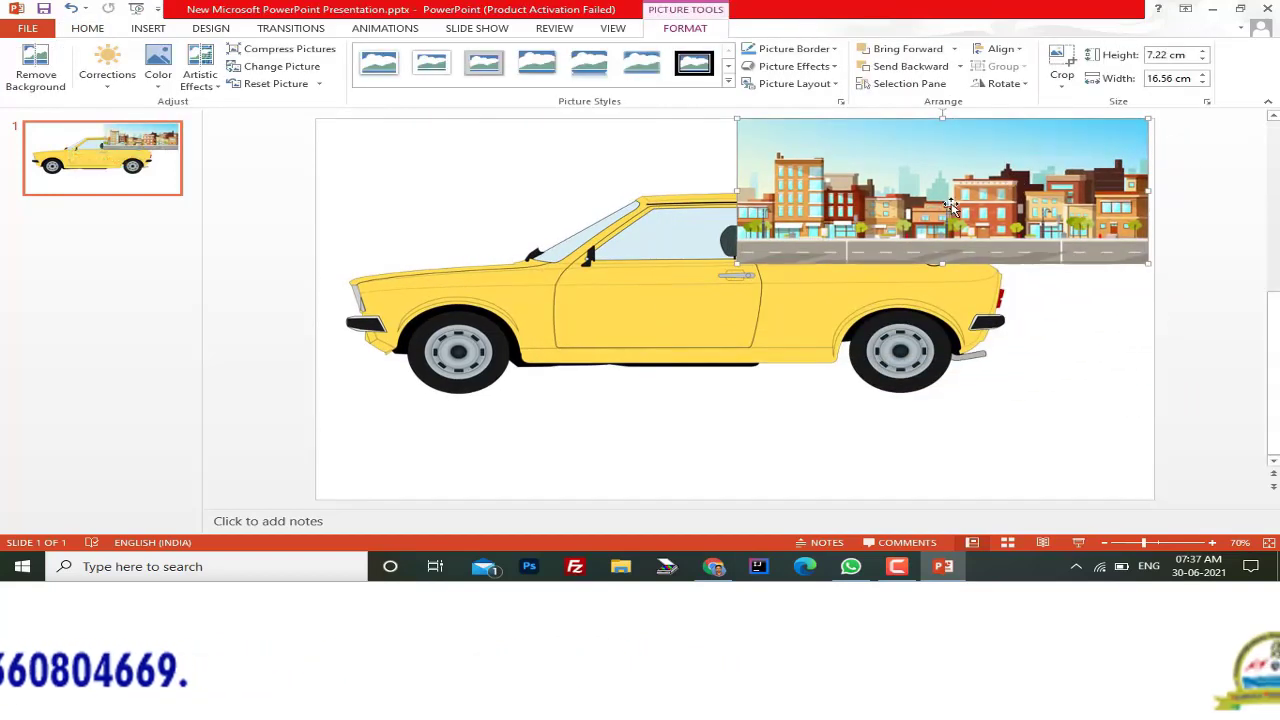
left_click(911, 67)
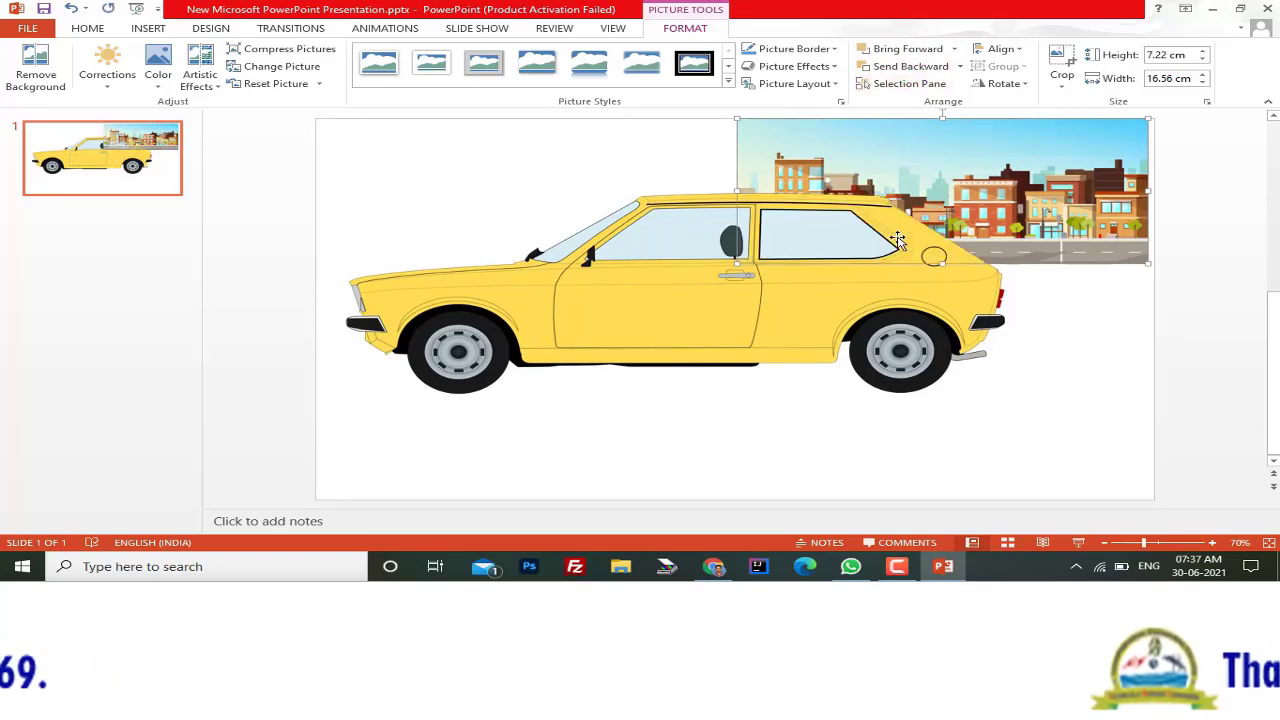
mouse_move(670, 289)
left_mouse_down()
mouse_move(822, 407)
mouse_move(835, 380)
left_mouse_up()
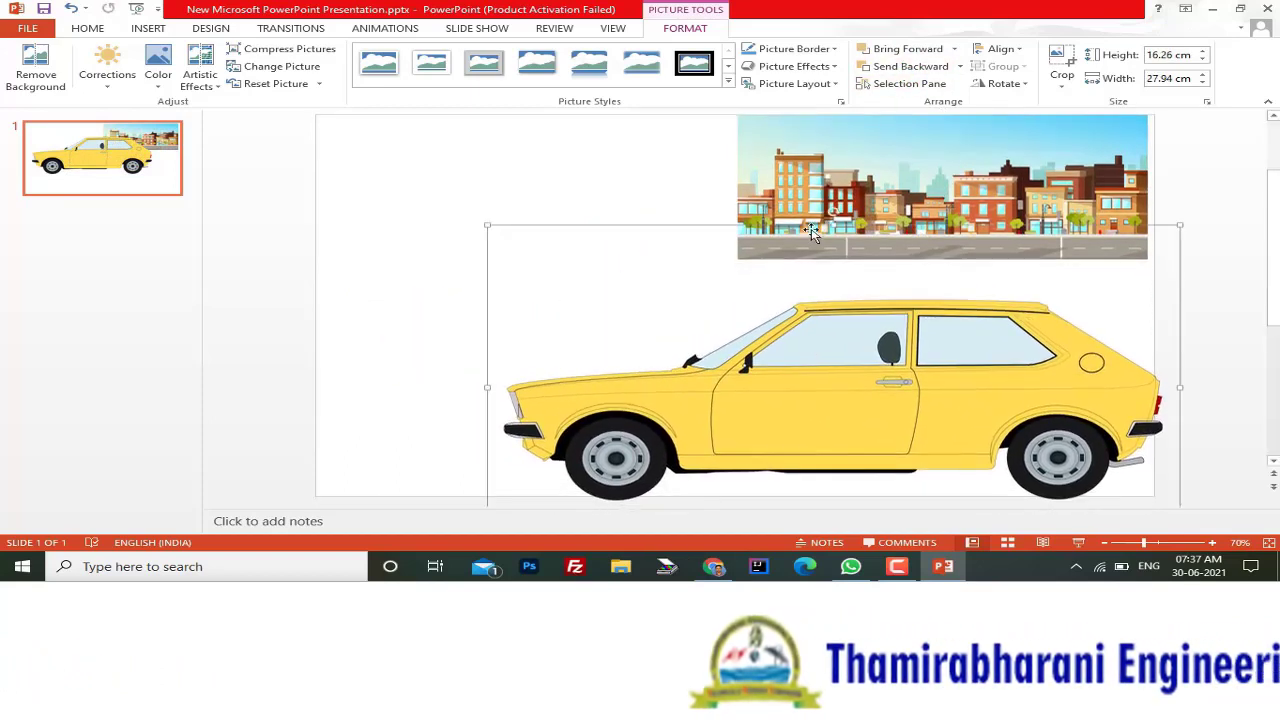
left_click(821, 200)
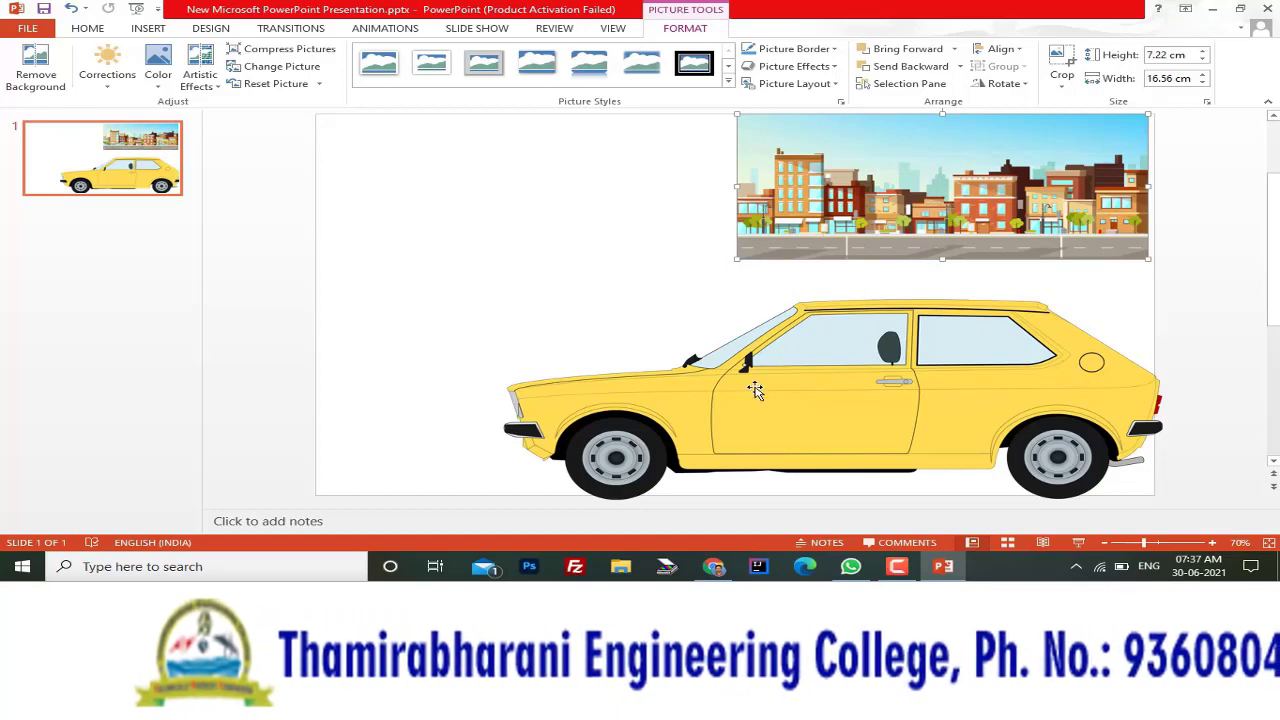
Shrink the yellow car picture from its corner handles
left_click(703, 409)
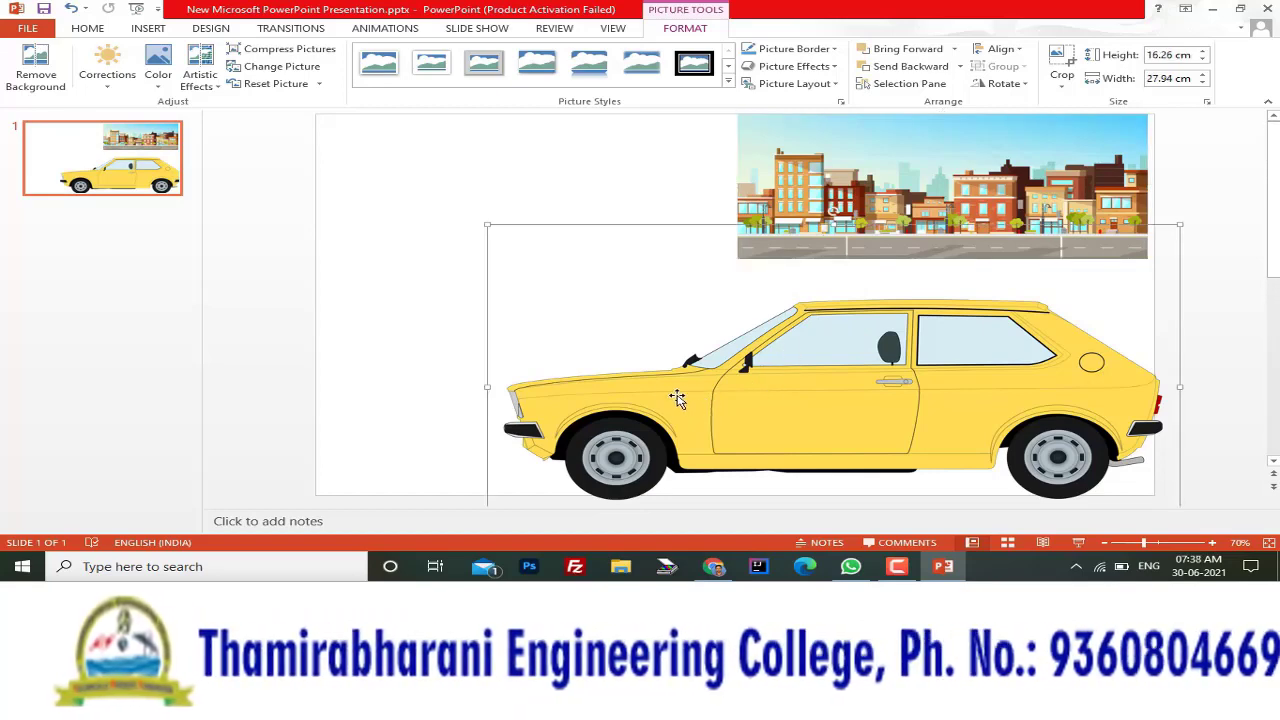
mouse_move(487, 226)
left_mouse_down()
mouse_move(864, 357)
mouse_move(894, 409)
left_mouse_up()
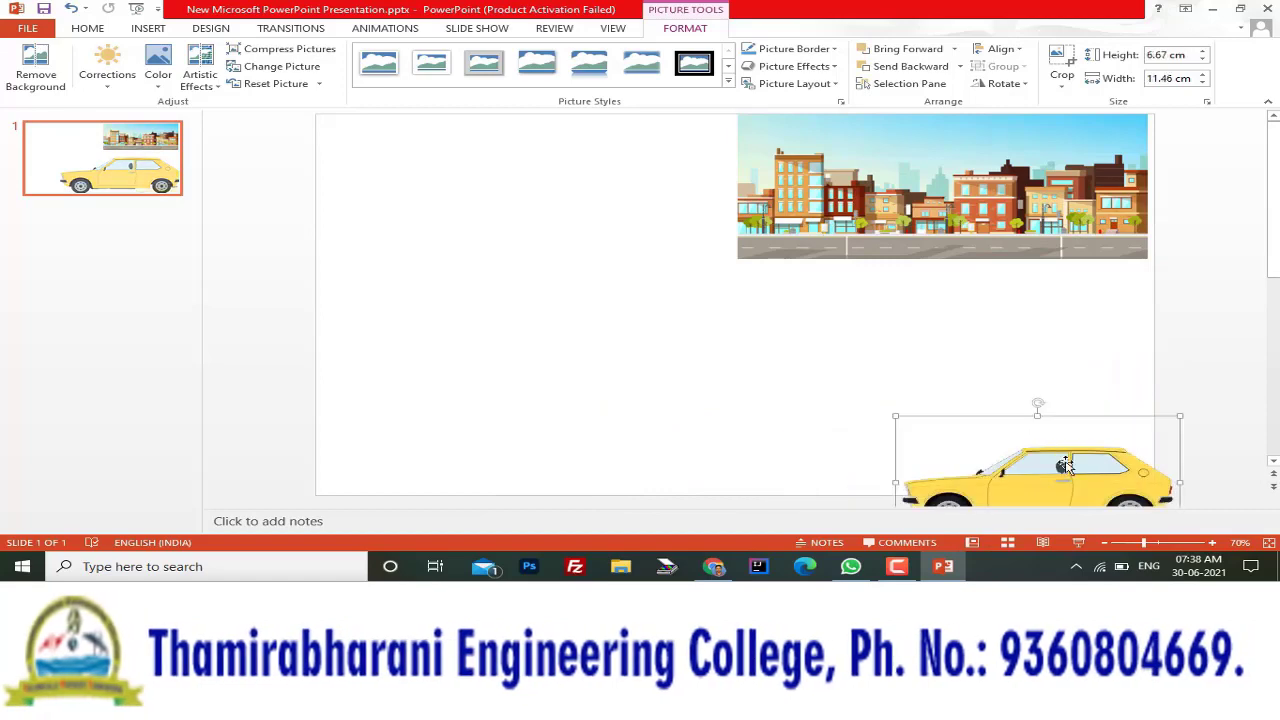
left_click_drag(1054, 467, 1038, 432)
Stretch the city-street picture's left and bottom edges to fill the slide
left_click(820, 240)
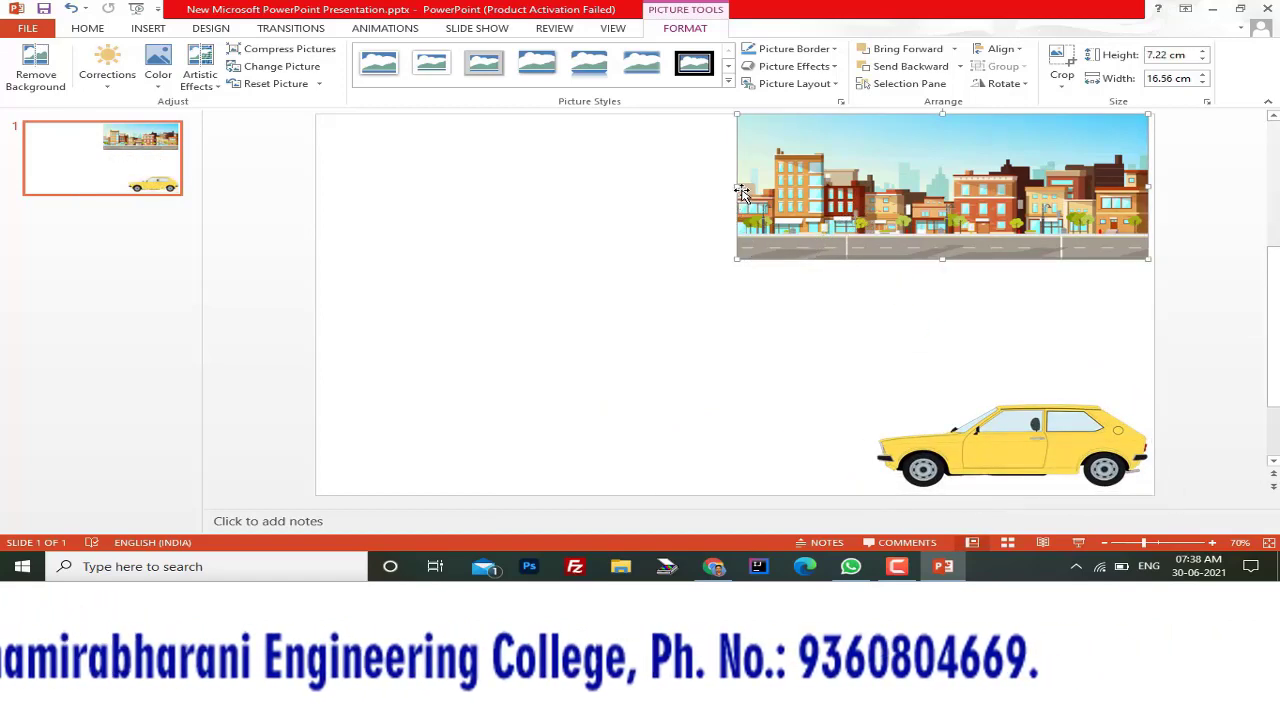
left_click_drag(735, 187, 316, 187)
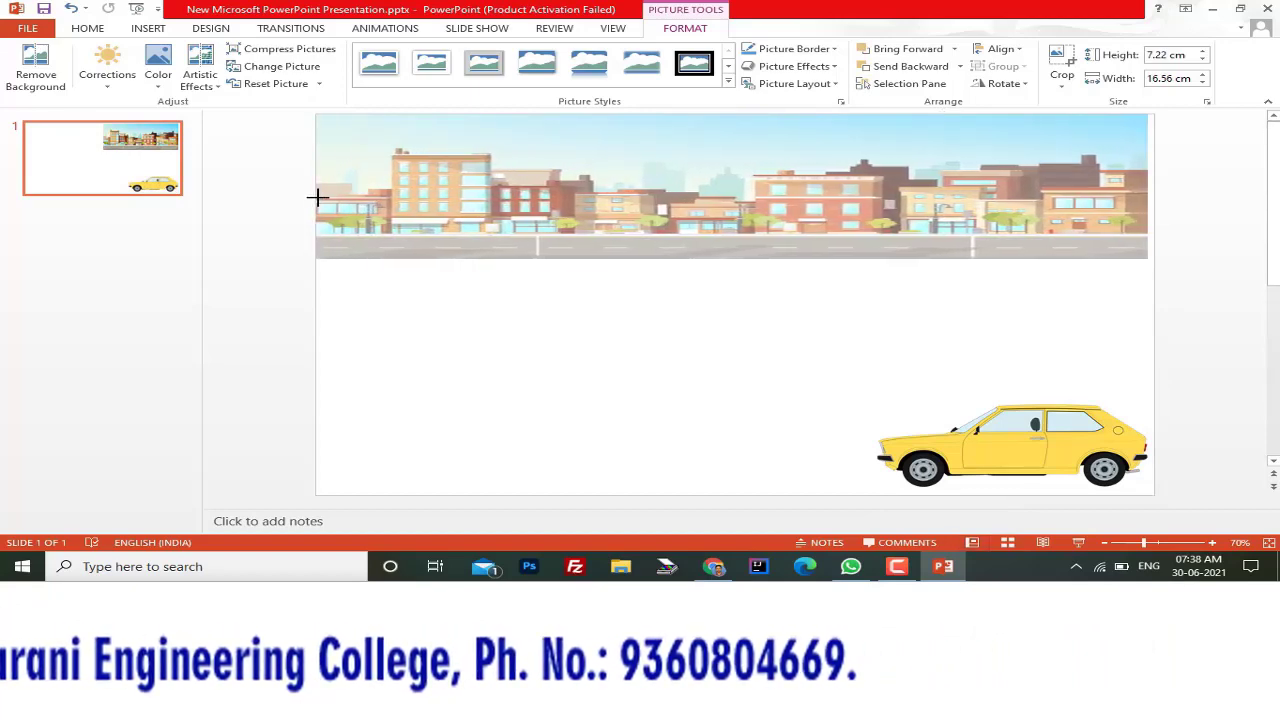
left_click_drag(749, 300, 808, 490)
Resize the yellow car to 5.82 × 10 cm on the road at bottom right
left_click(1062, 432)
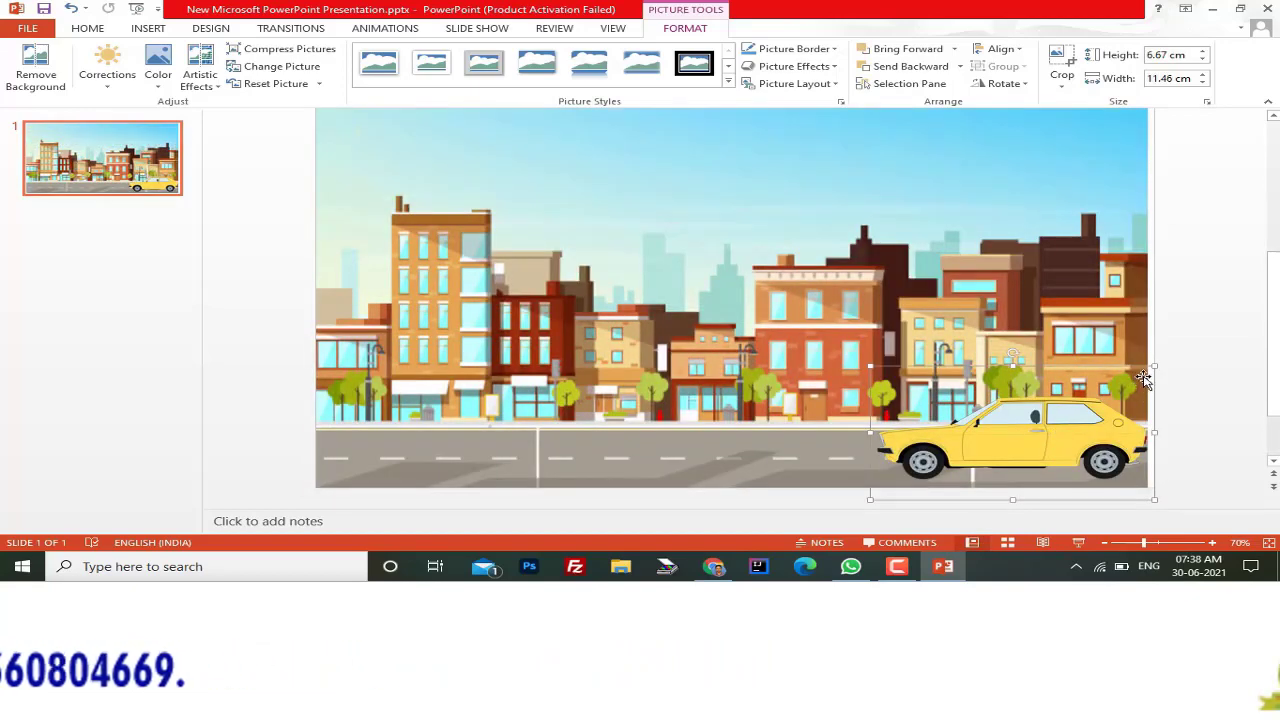
mouse_move(1152, 366)
left_mouse_down()
mouse_move(1087, 416)
mouse_move(1094, 434)
left_mouse_up()
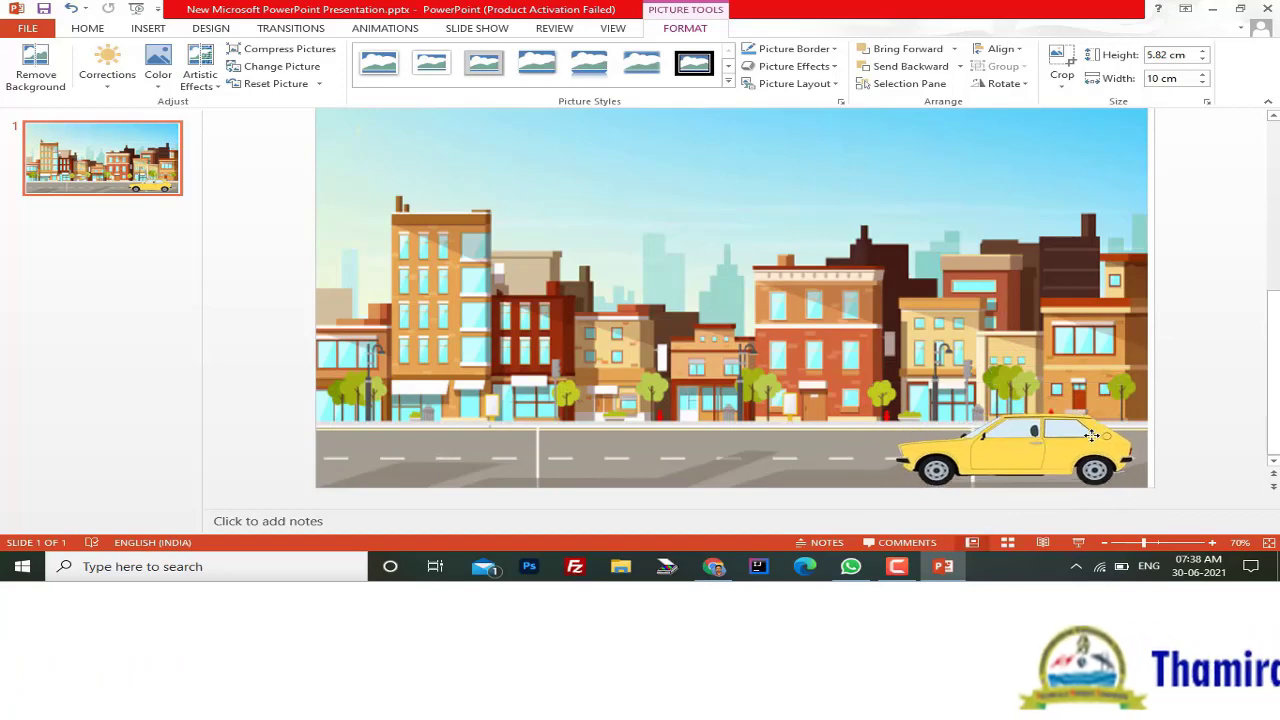
left_click(1194, 393)
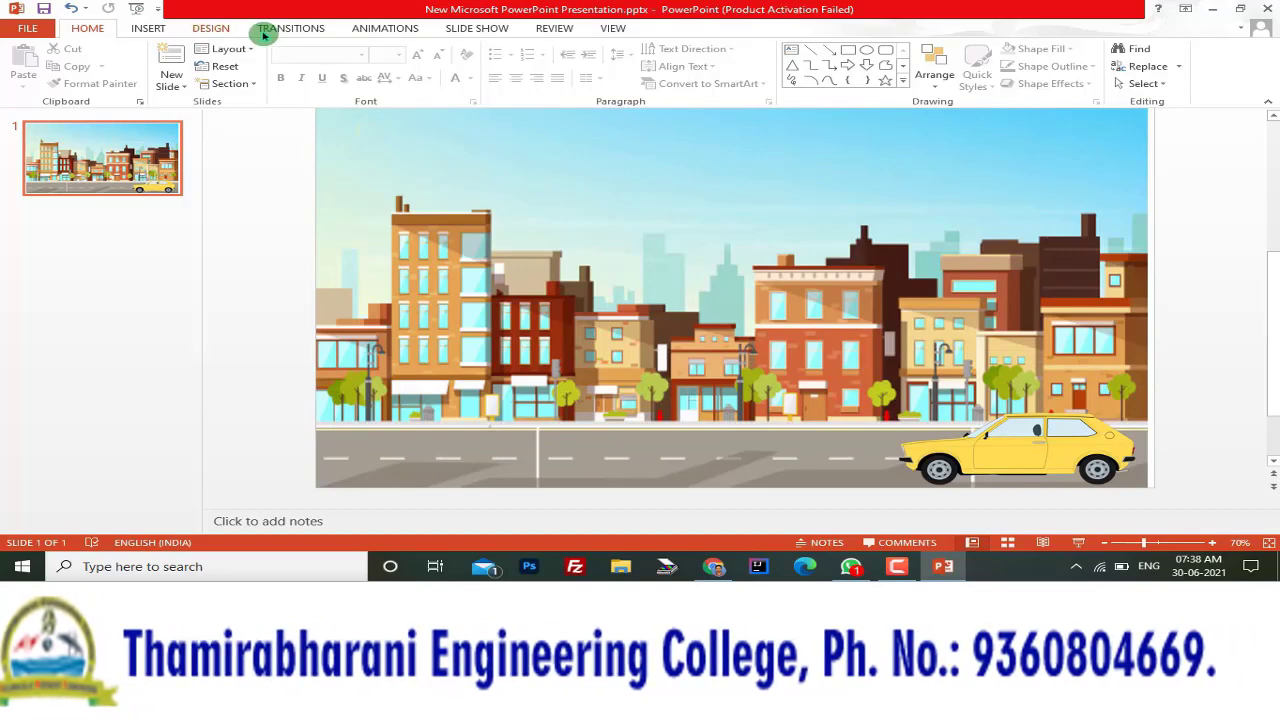
Select the yellow car and show its effects on the Animations tab
left_click(388, 29)
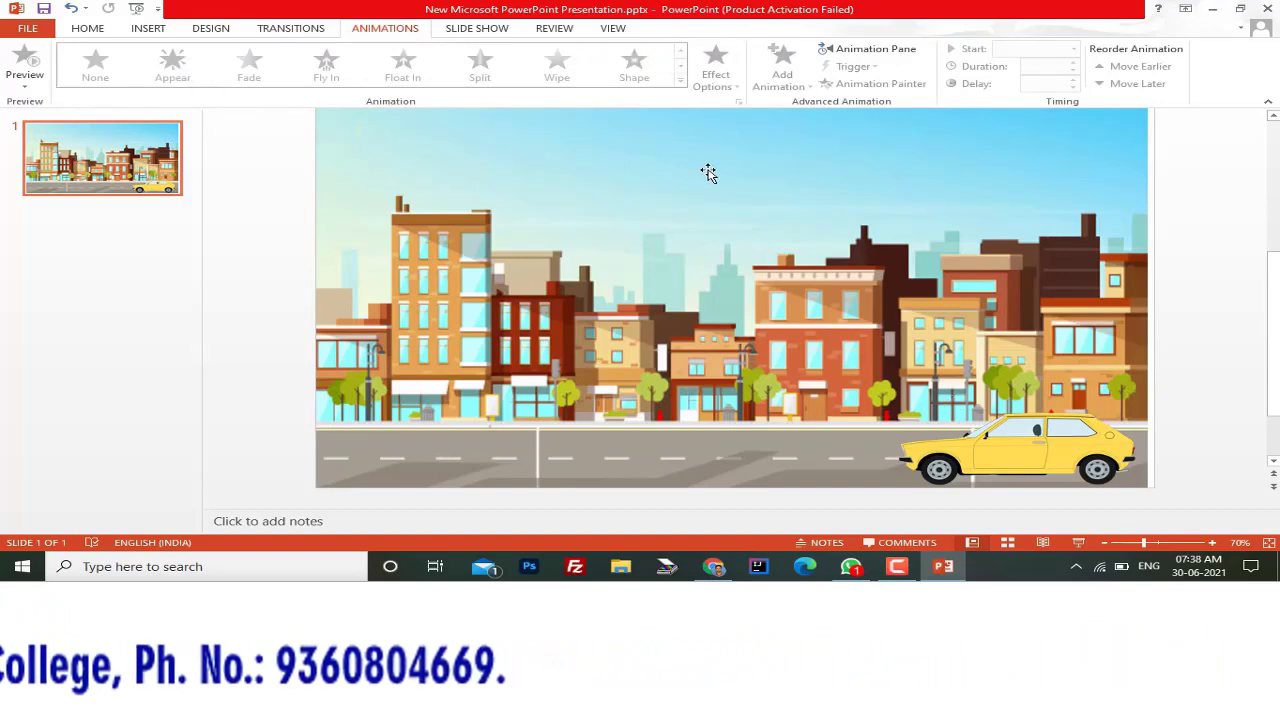
left_click(1076, 459)
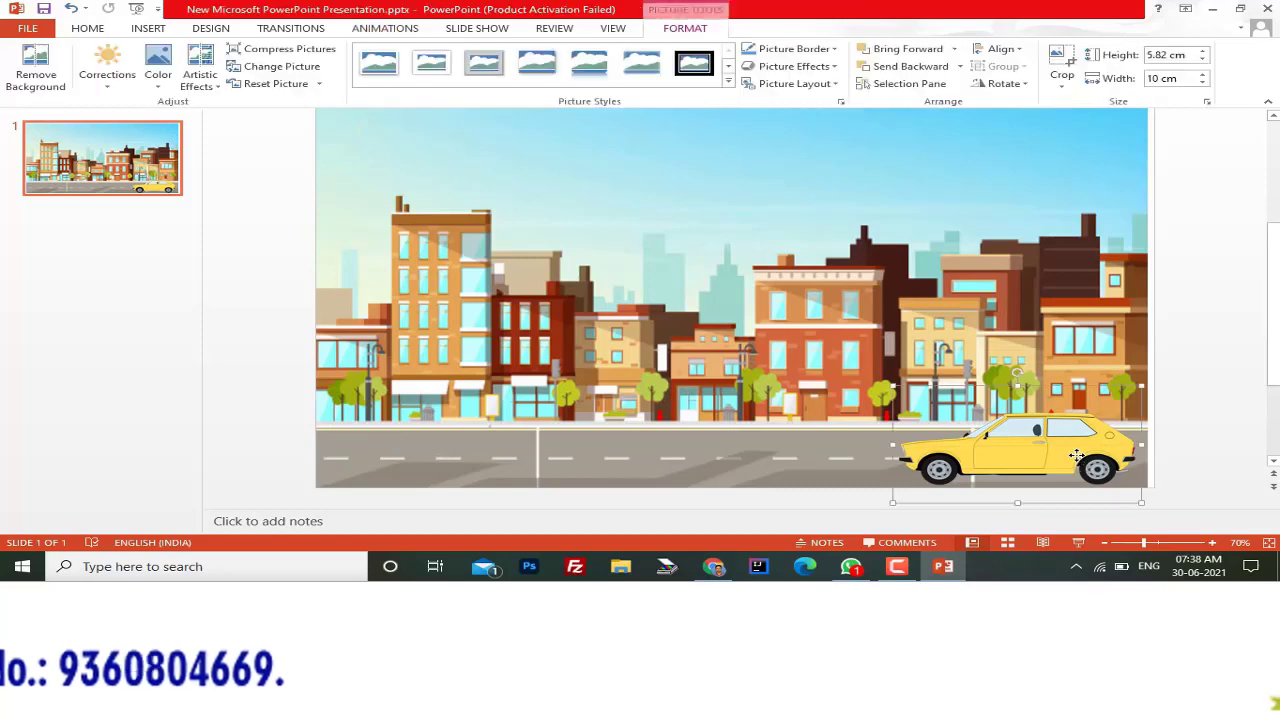
left_click(400, 32)
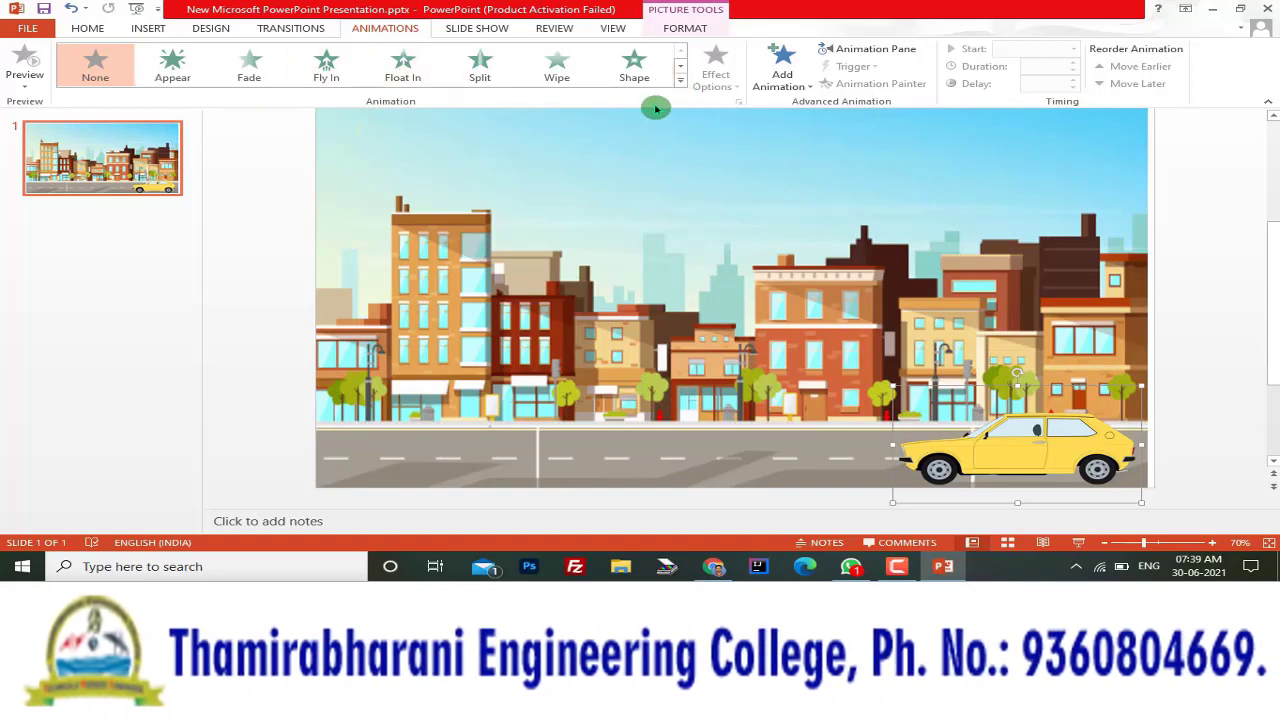
Apply the Lines motion path from the expanded Animation gallery to the car
left_click(679, 86)
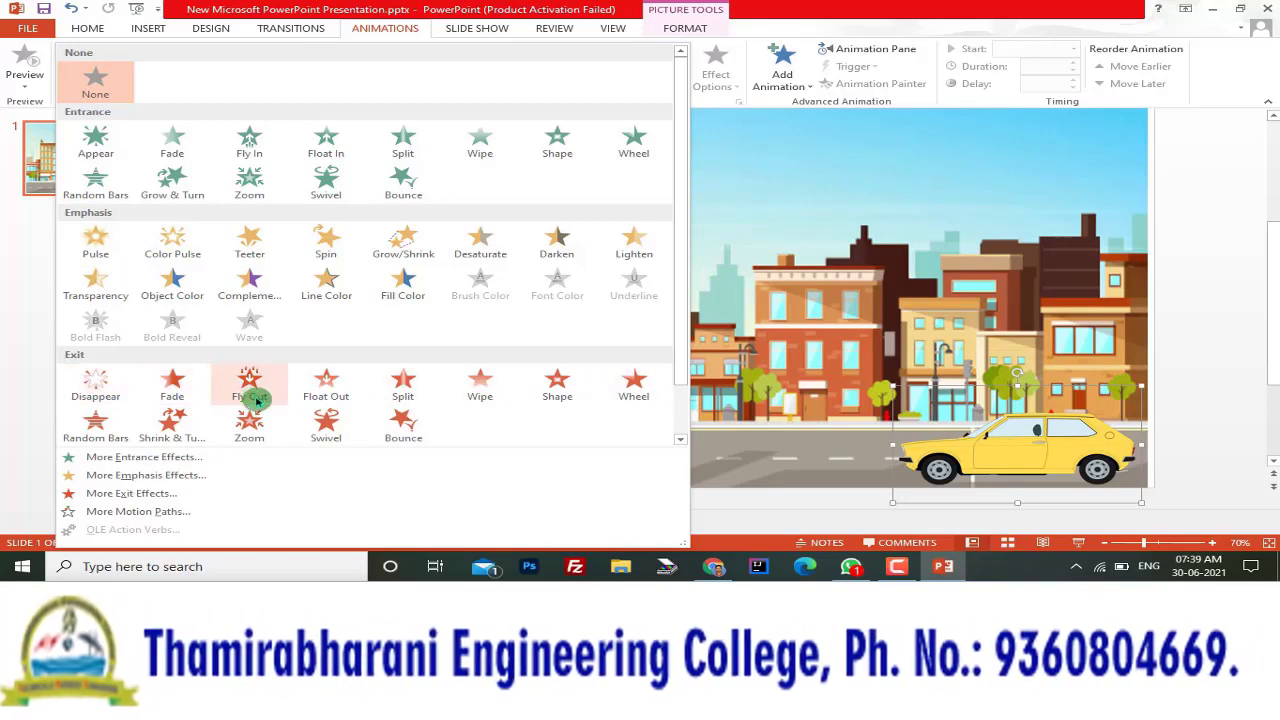
scroll(225, 425, "down", 1)
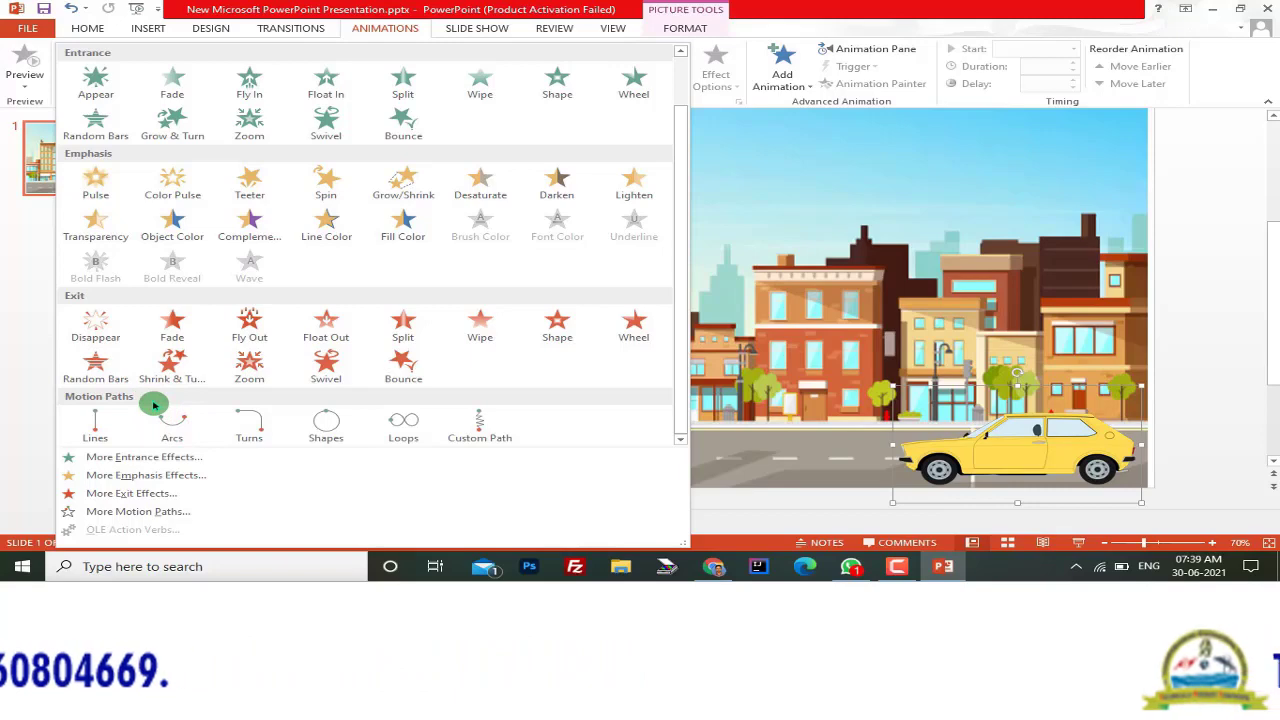
left_click(99, 422)
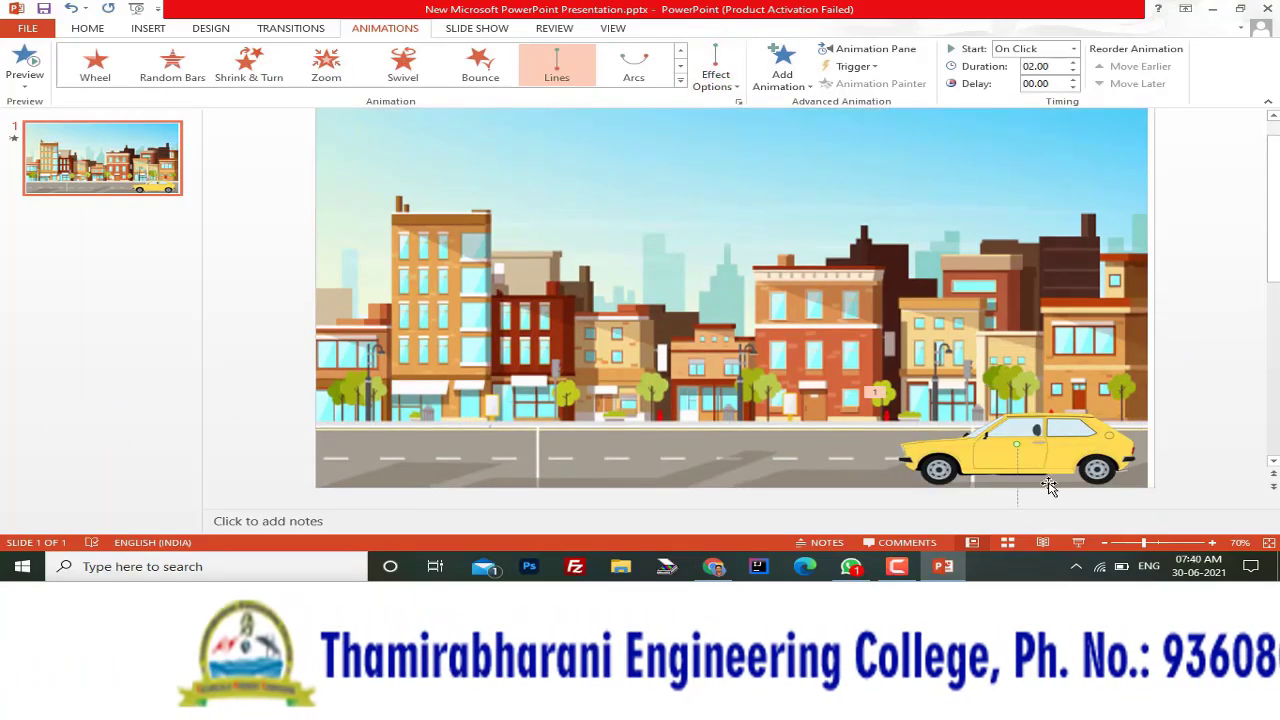
Set the motion path direction to Left and drag its end point to the road's left side
left_click(734, 83)
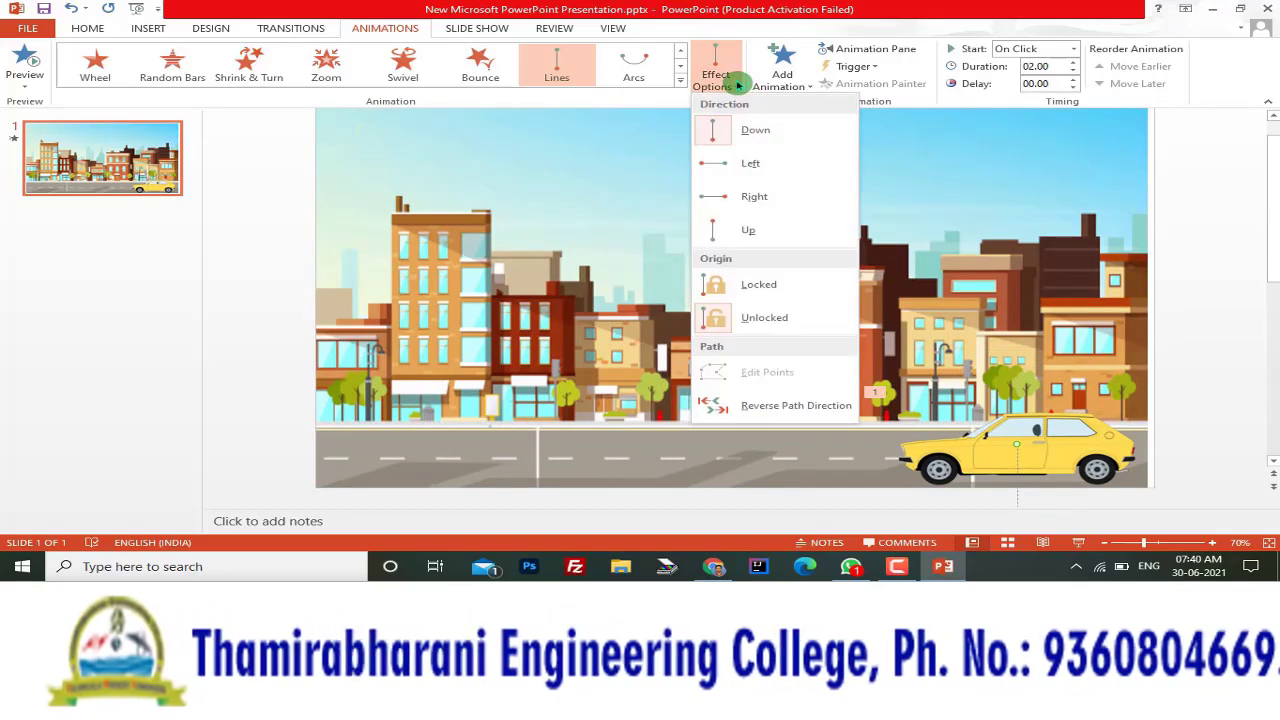
left_click(770, 165)
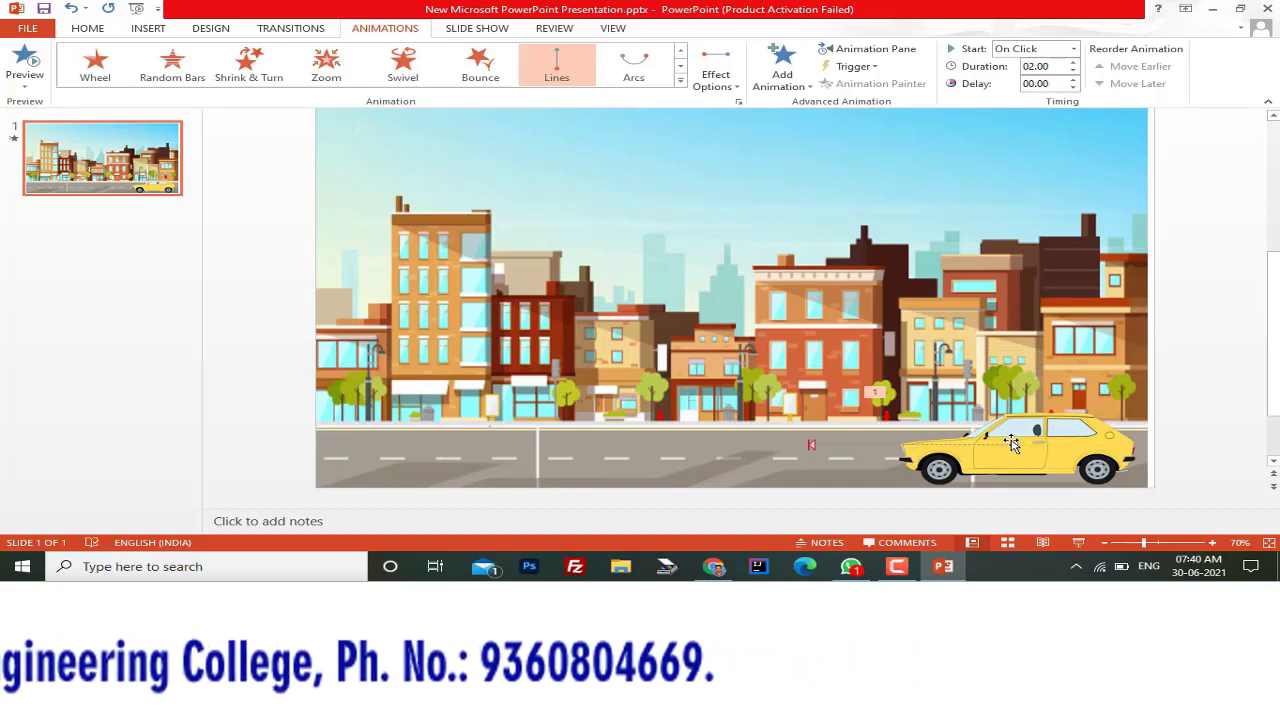
left_click(1050, 440)
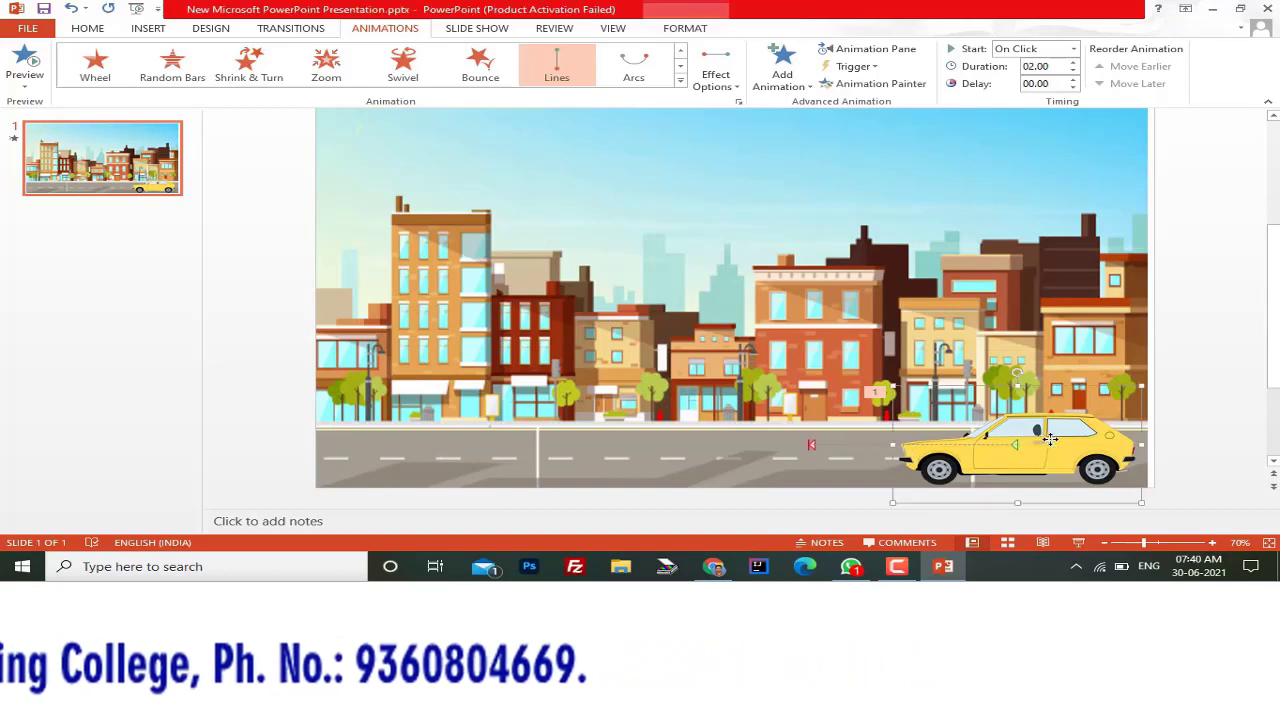
left_click(815, 447)
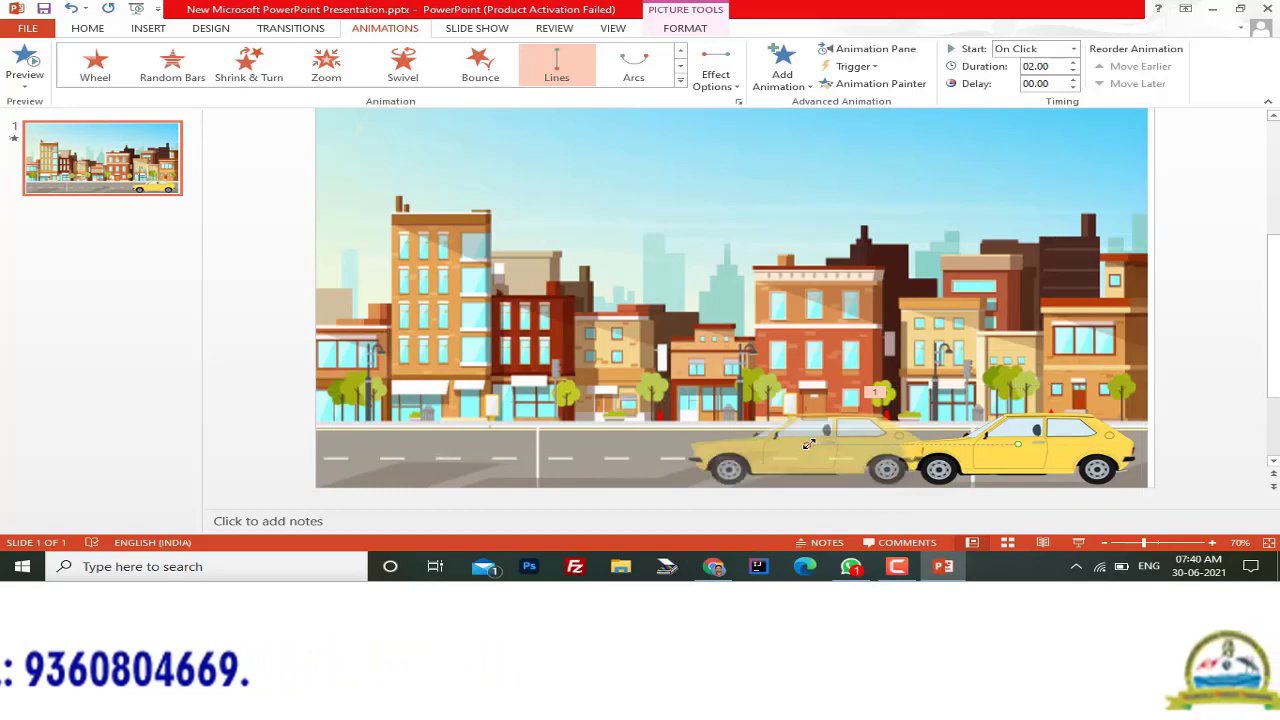
left_click_drag(808, 443, 578, 445)
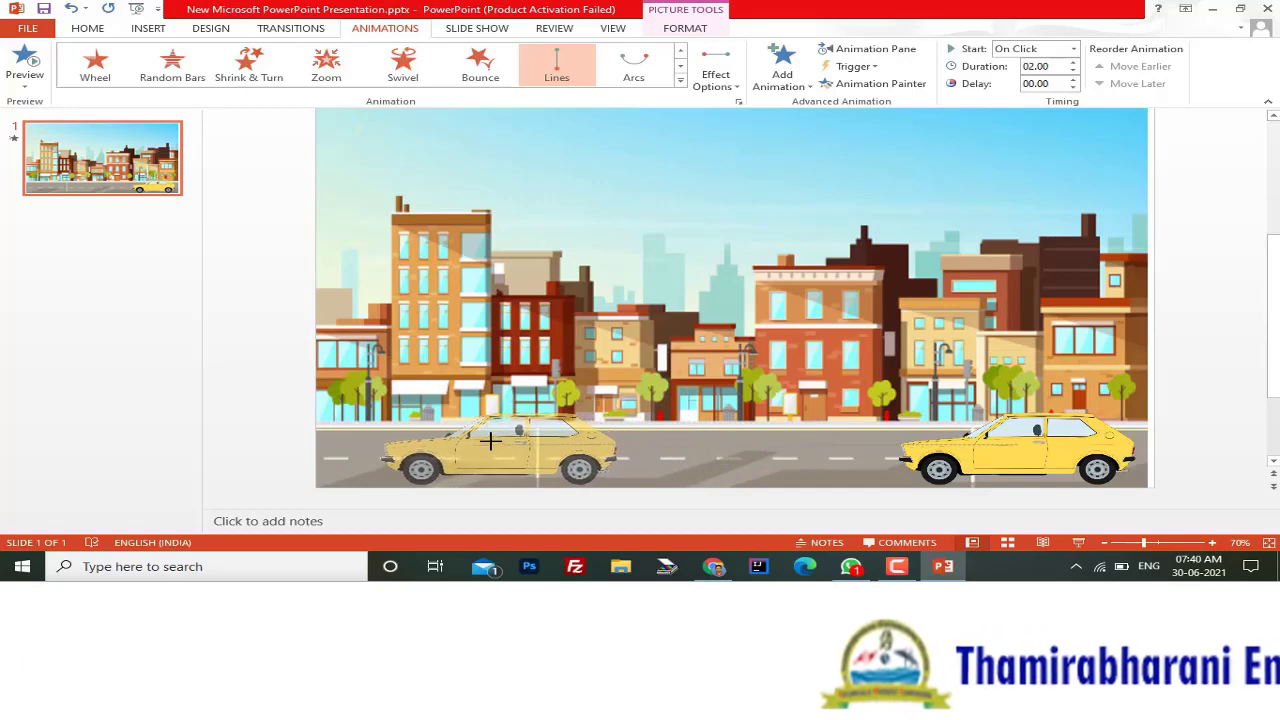
left_click_drag(578, 445, 449, 447)
Preview slide 1's animation so the car drives left along the road
left_click(110, 152)
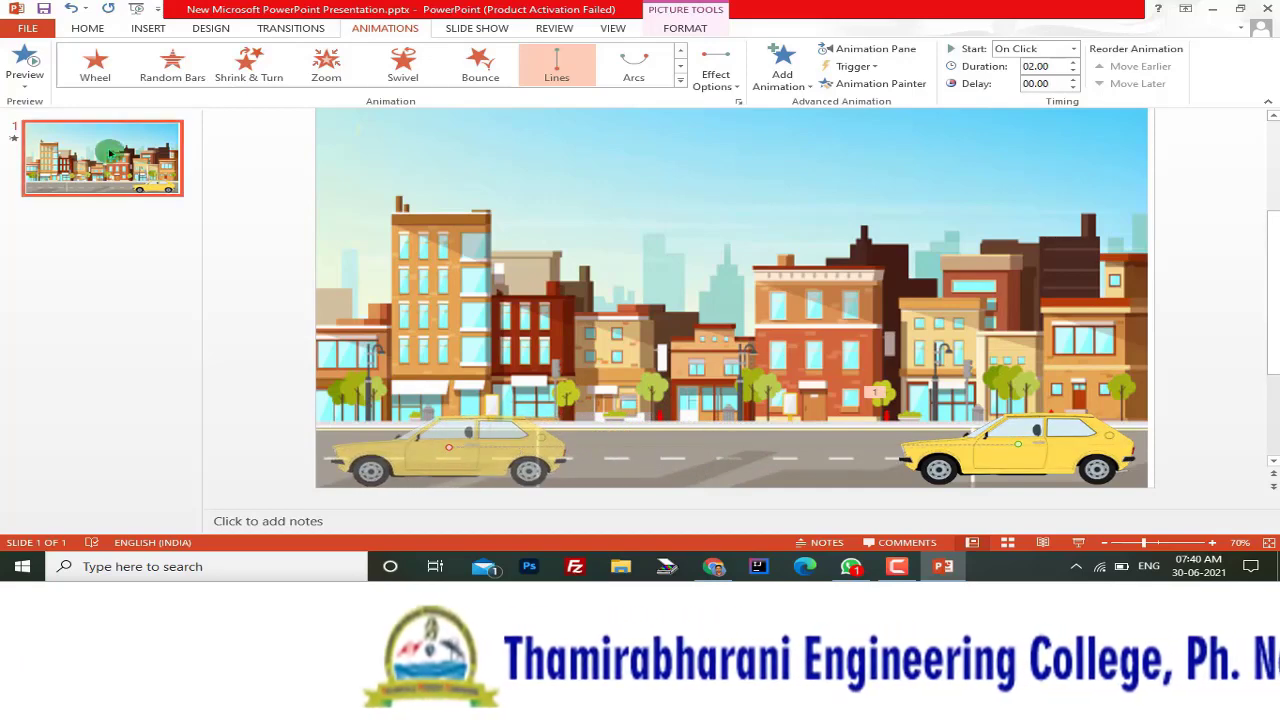
left_click(30, 66)
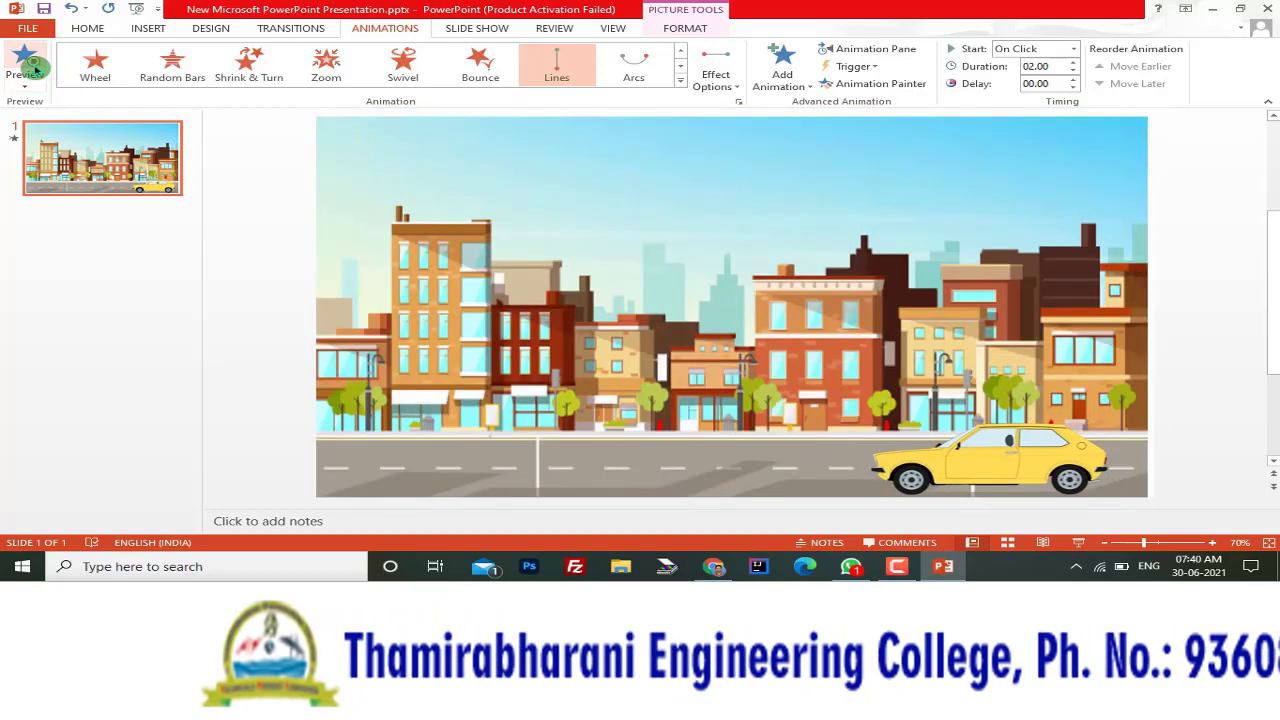